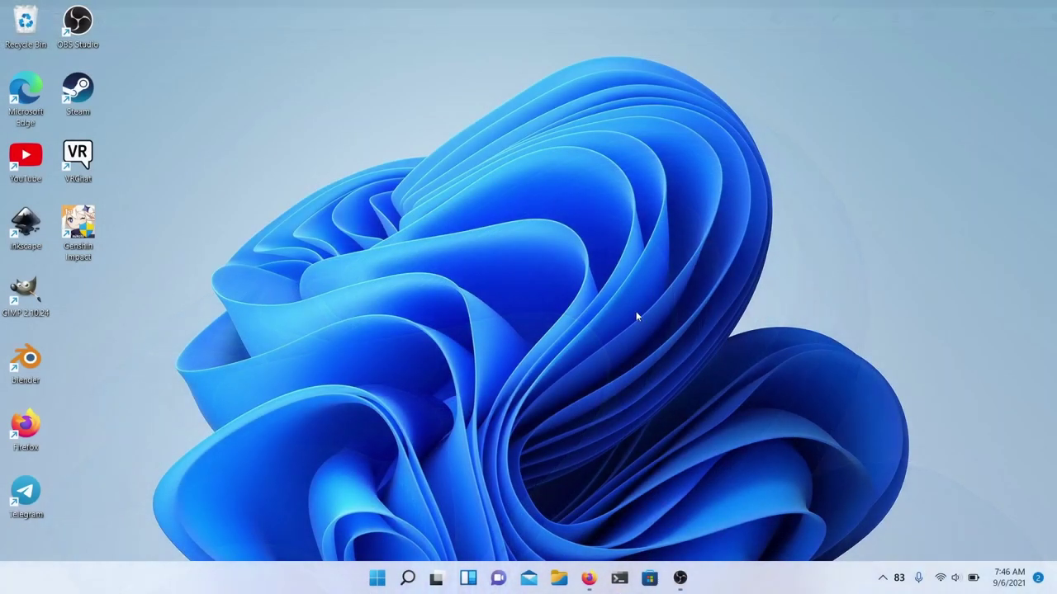
Switch to Firefox, search Google for "rounded tb" and open the RoundedTB GitHub repository from the results
{"action": "left_click", "coordinate": [590, 571]}
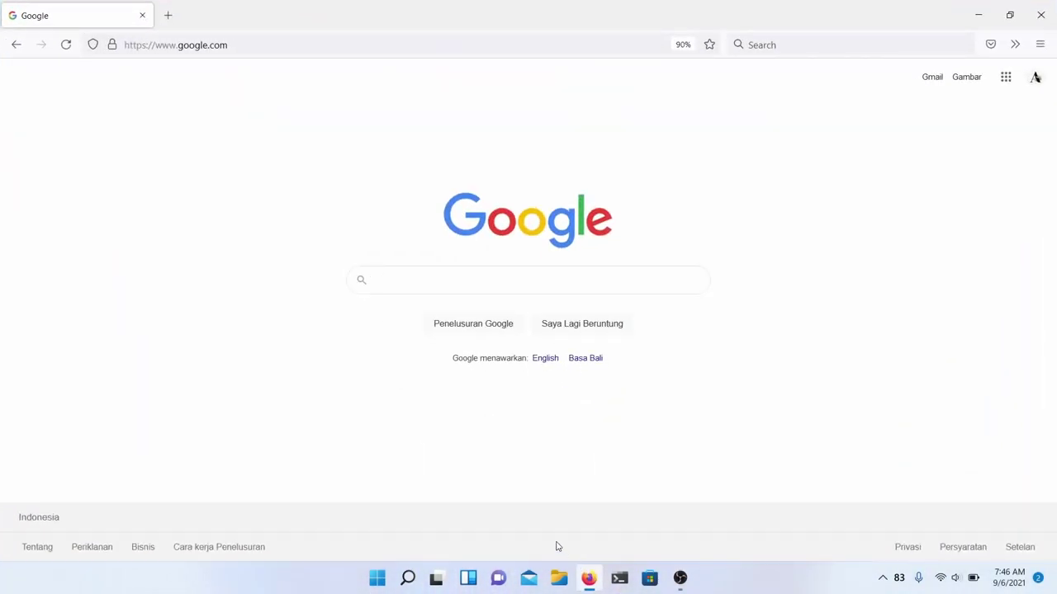
{"action": "type", "text": "rounded"}
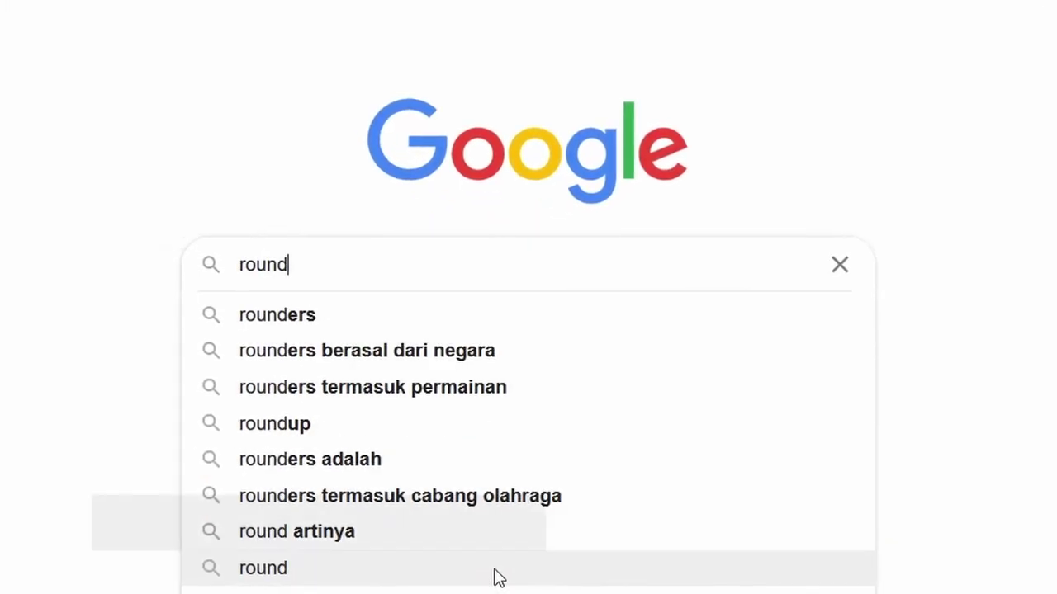
{"action": "type", "text": " tb"}
{"action": "key", "text": "Return"}
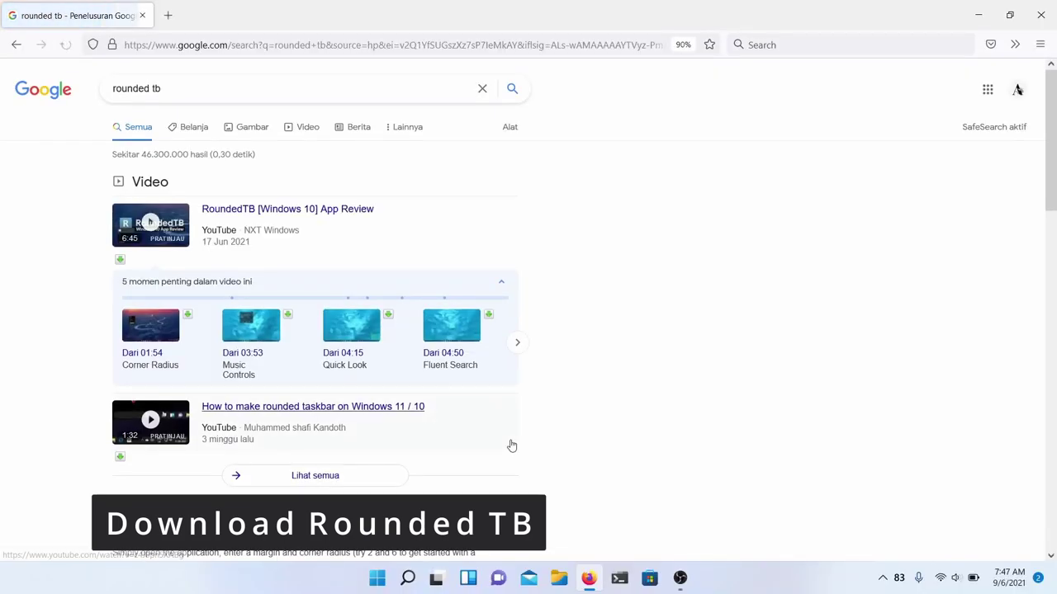
{"action": "scroll", "coordinate": [510, 443], "scroll_direction": "down", "scroll_amount": 3}
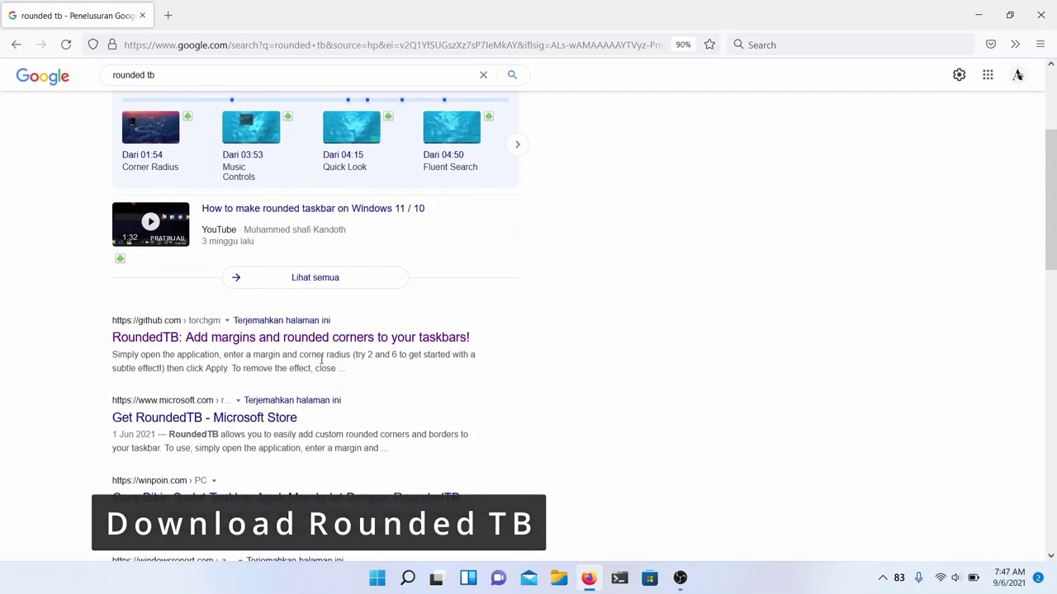
{"action": "left_click", "coordinate": [294, 340]}
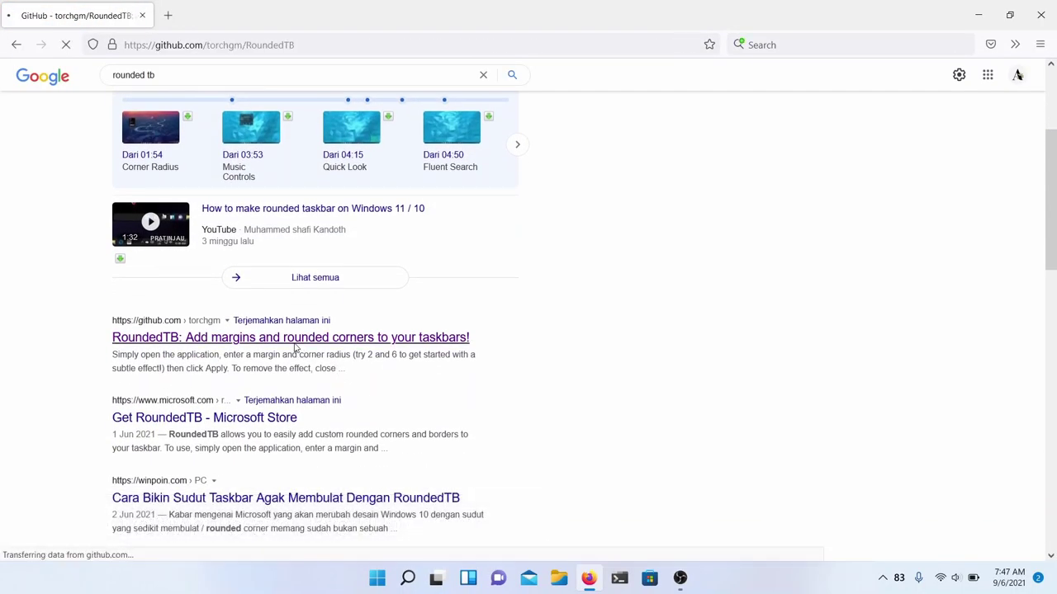
Look through the RoundedTB readme and open the repository's Releases page
{"action": "scroll", "coordinate": [425, 323], "scroll_direction": "down", "scroll_amount": 5}
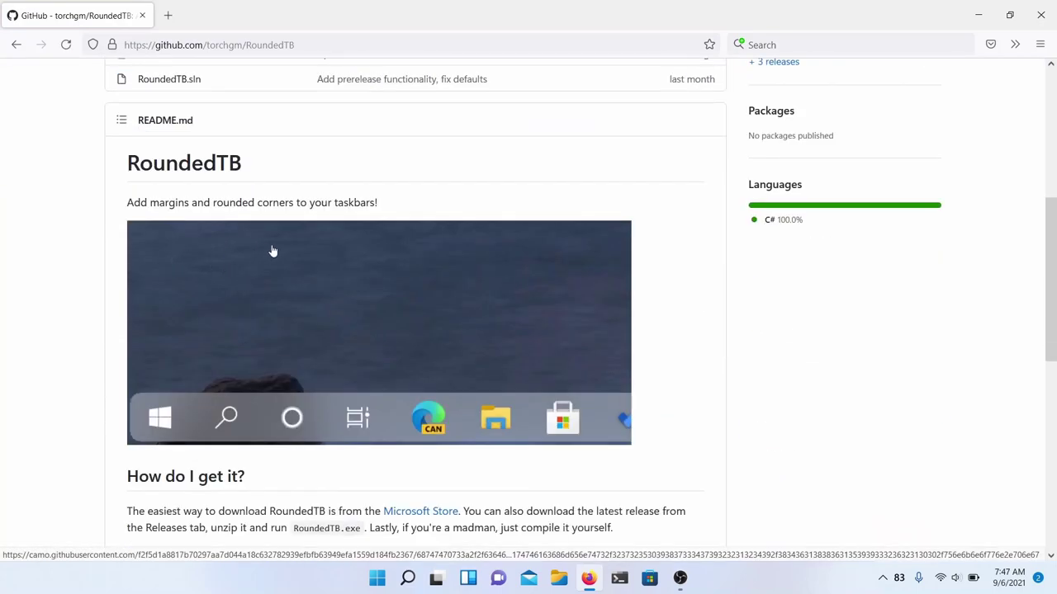
{"action": "scroll", "coordinate": [898, 355], "scroll_direction": "down", "scroll_amount": 6}
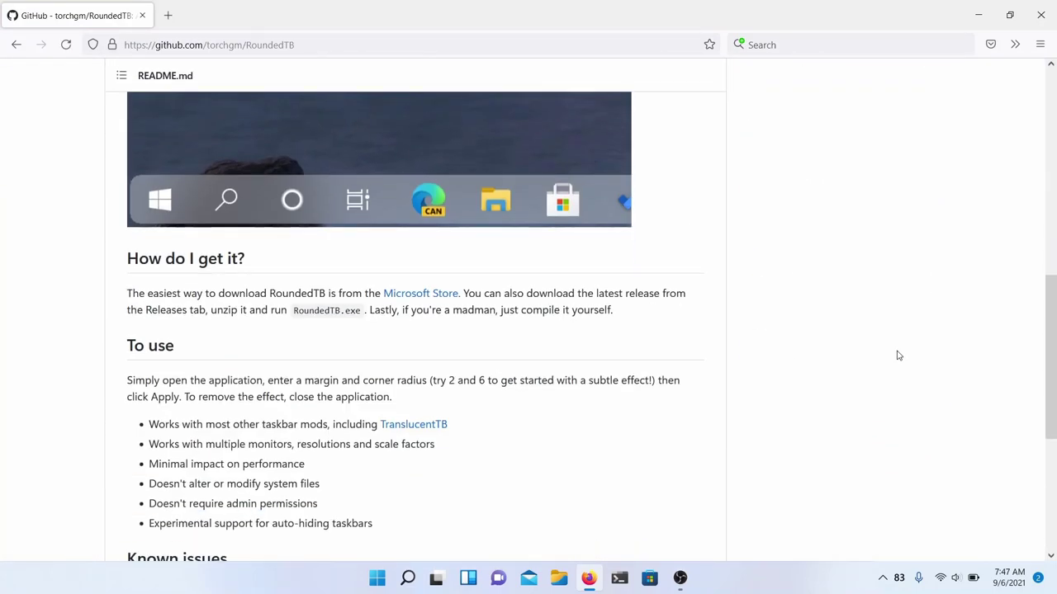
{"action": "scroll", "coordinate": [898, 356], "scroll_direction": "up", "scroll_amount": 10}
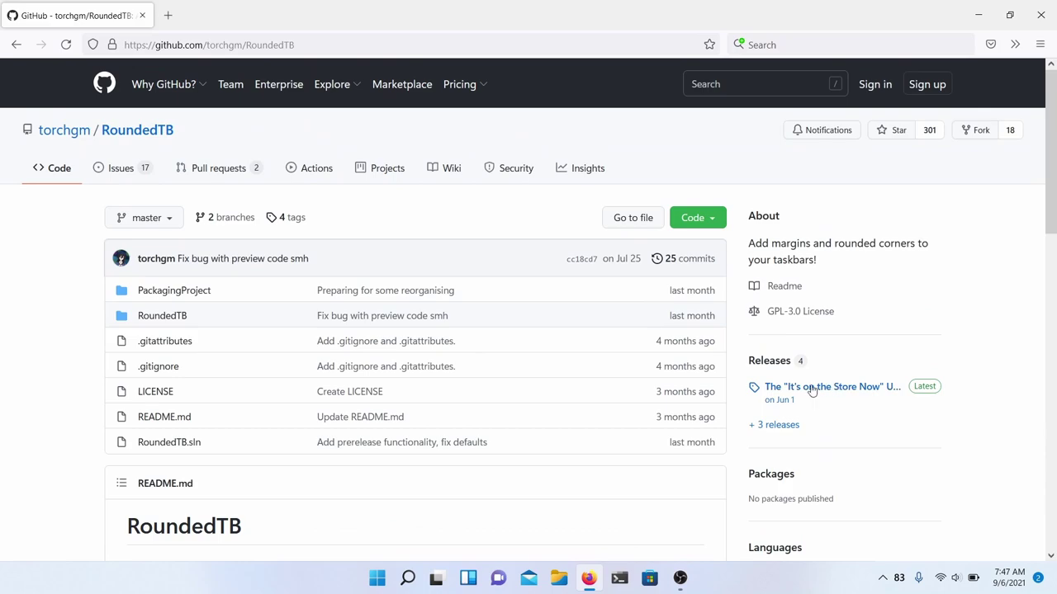
{"action": "left_click", "coordinate": [770, 364]}
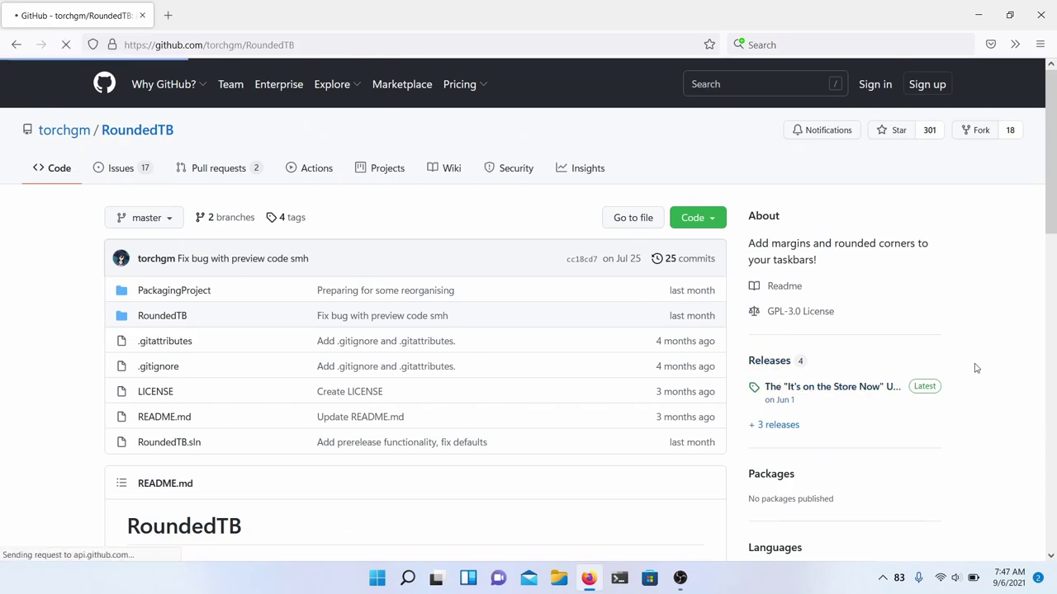
Download RoundedTB_P3.0.0_DEMO.zip from the assets of the "Demo preview release for R3", choosing to save the file
{"action": "scroll", "coordinate": [279, 279], "scroll_direction": "down", "scroll_amount": 1}
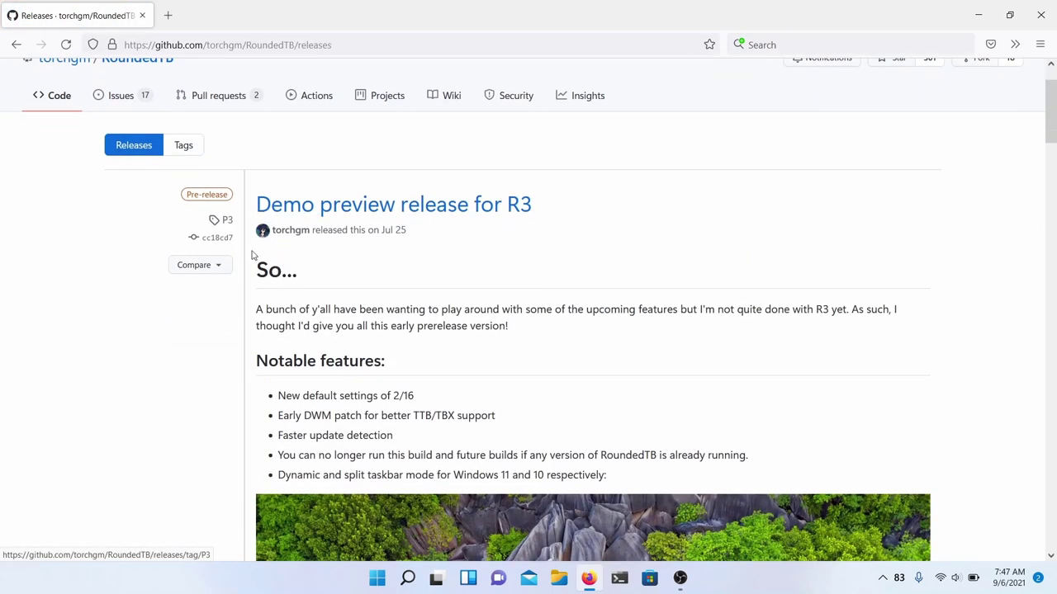
{"action": "scroll", "coordinate": [393, 235], "scroll_direction": "down", "scroll_amount": 6}
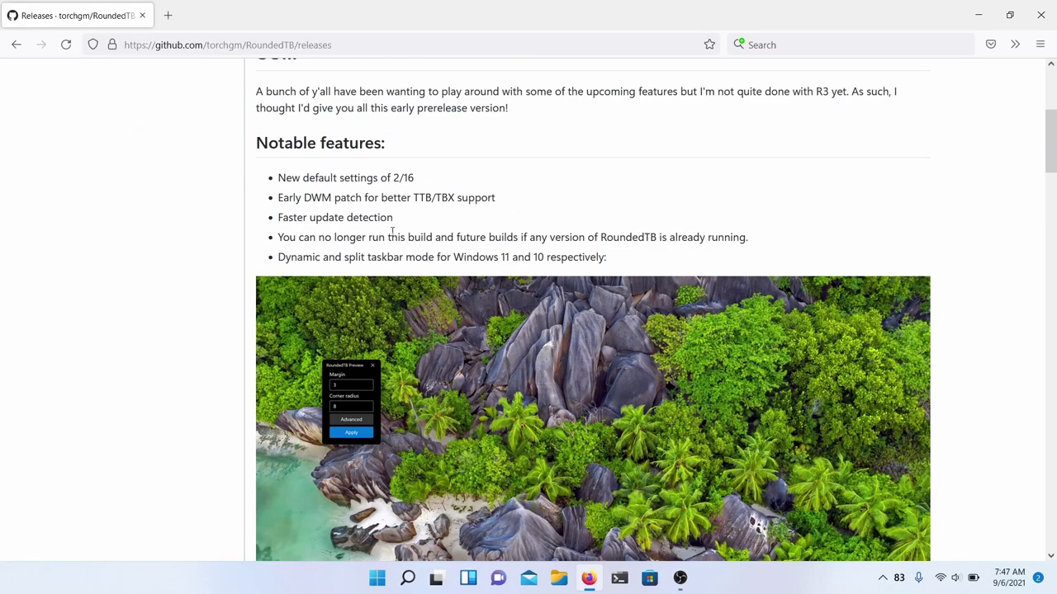
{"action": "scroll", "coordinate": [393, 237], "scroll_direction": "down", "scroll_amount": 1}
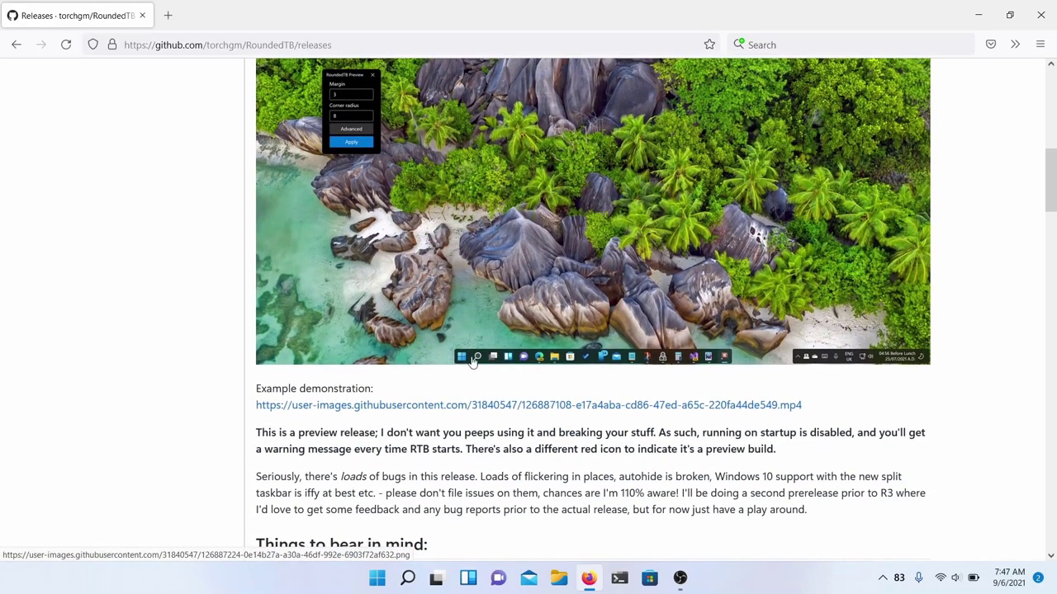
{"action": "scroll", "coordinate": [625, 377], "scroll_direction": "down", "scroll_amount": 5}
{"action": "scroll", "coordinate": [292, 357], "scroll_direction": "down", "scroll_amount": 2}
{"action": "scroll", "coordinate": [278, 449], "scroll_direction": "down", "scroll_amount": 1}
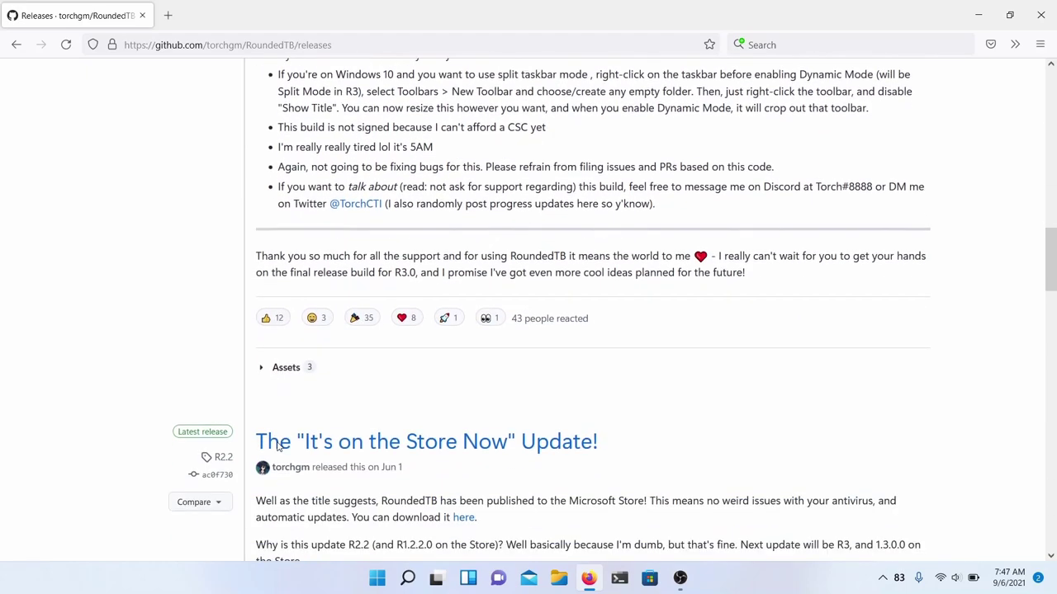
{"action": "left_click", "coordinate": [286, 368]}
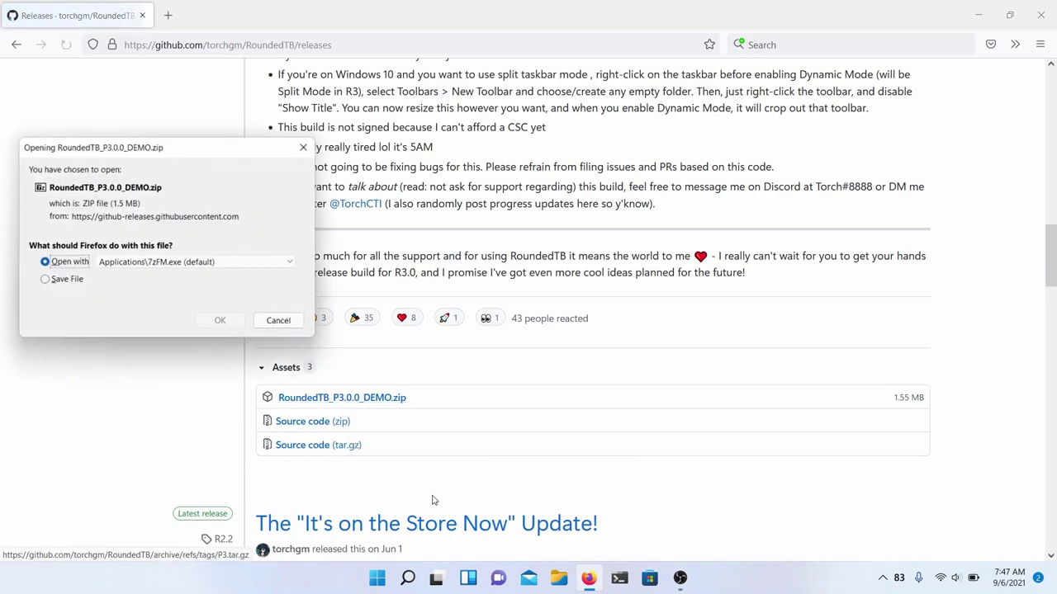
{"action": "left_click", "coordinate": [82, 282]}
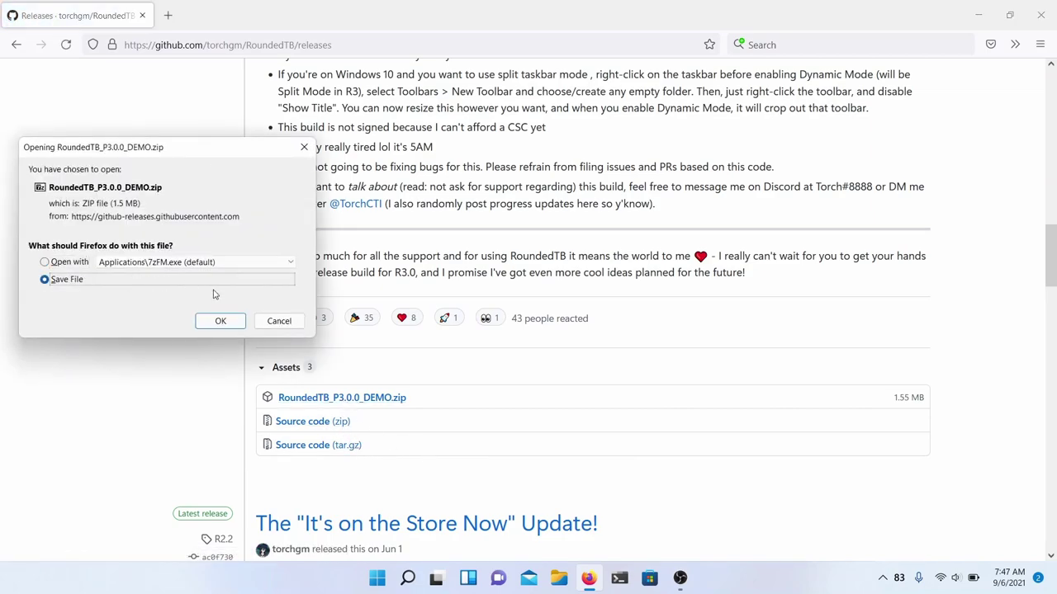
{"action": "left_click", "coordinate": [207, 321]}
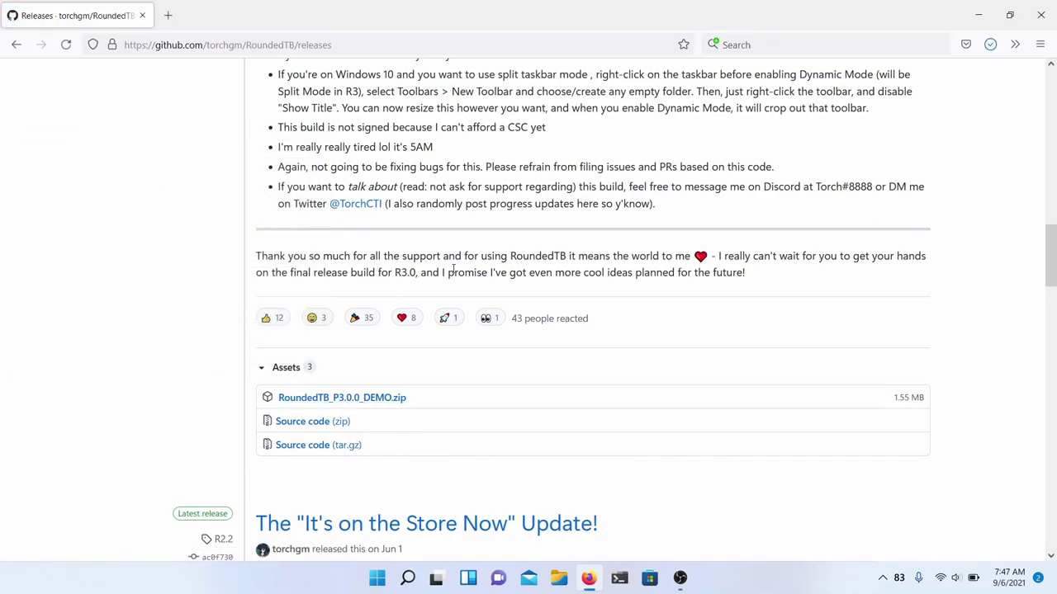
Search the web for "rainmeter" and open the official rainmeter.net site
{"action": "scroll", "coordinate": [470, 278], "scroll_direction": "up", "scroll_amount": 10}
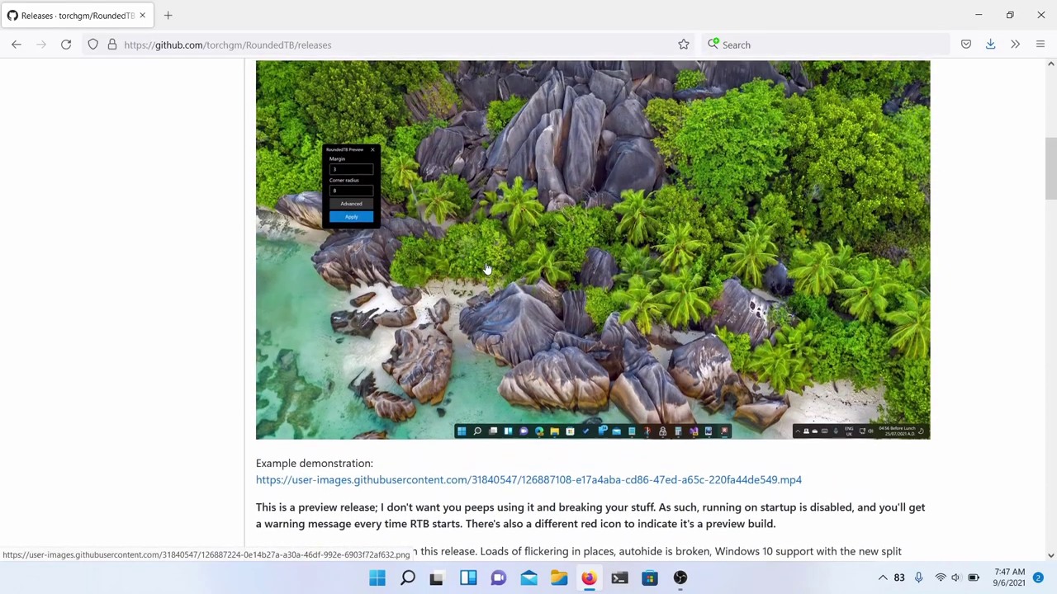
{"action": "scroll", "coordinate": [487, 269], "scroll_direction": "up", "scroll_amount": 2}
{"action": "left_click", "coordinate": [764, 47]}
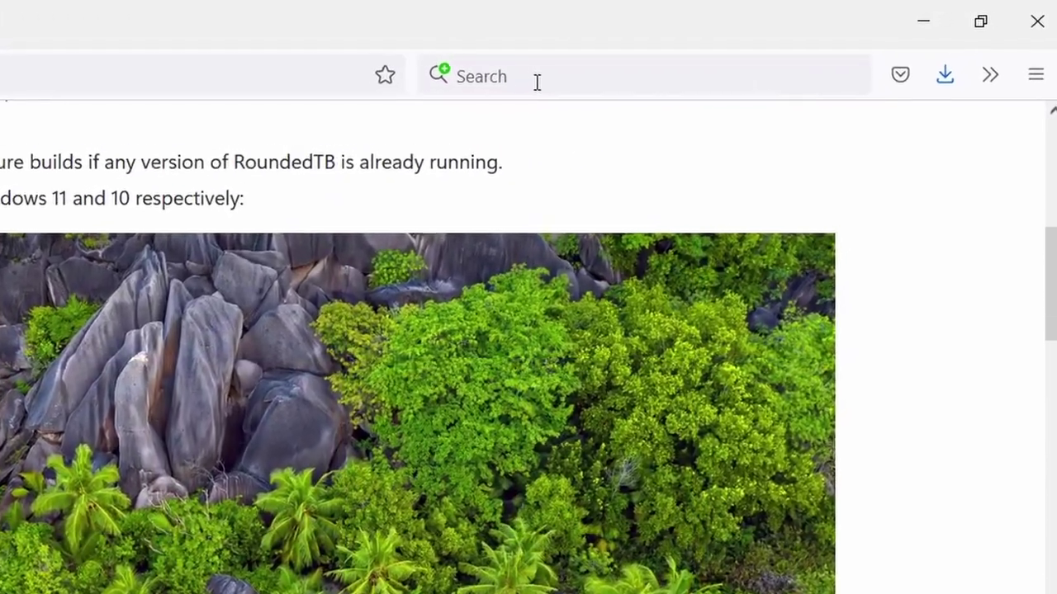
{"action": "type", "text": "rainmeter"}
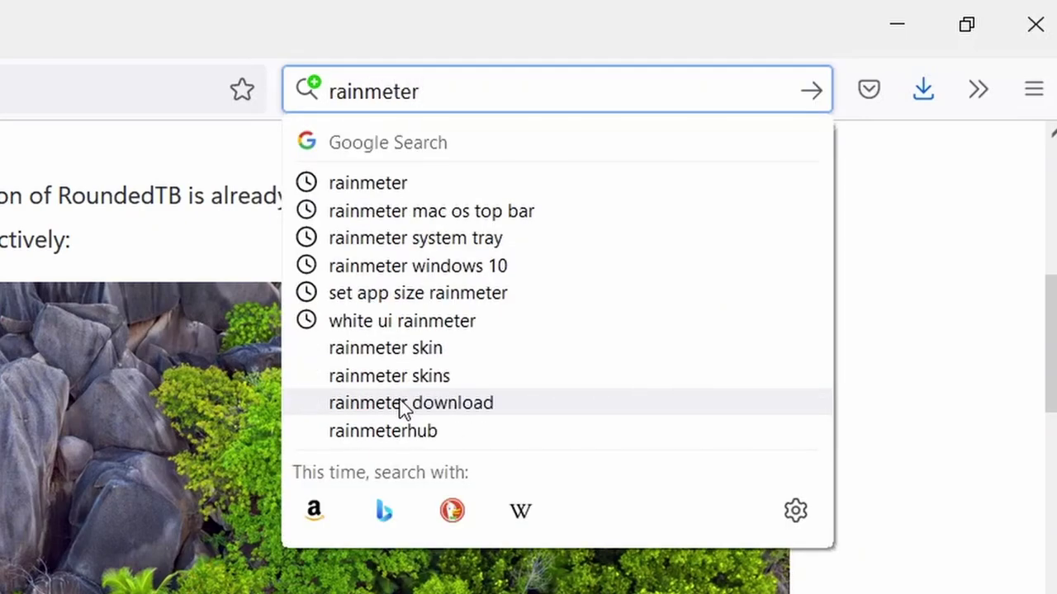
{"action": "key", "text": "Return"}
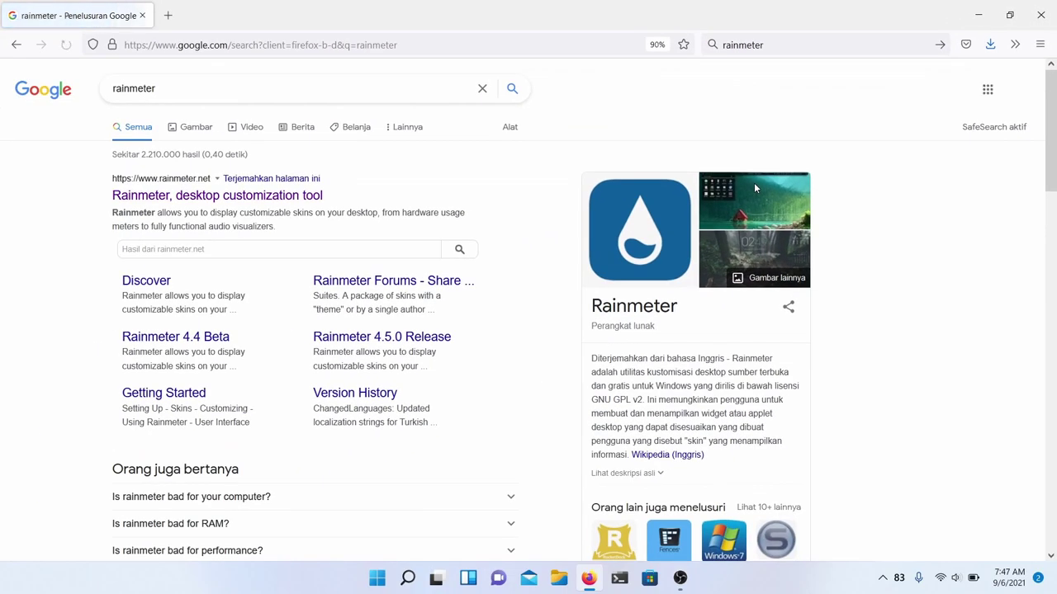
{"action": "left_click", "coordinate": [187, 202]}
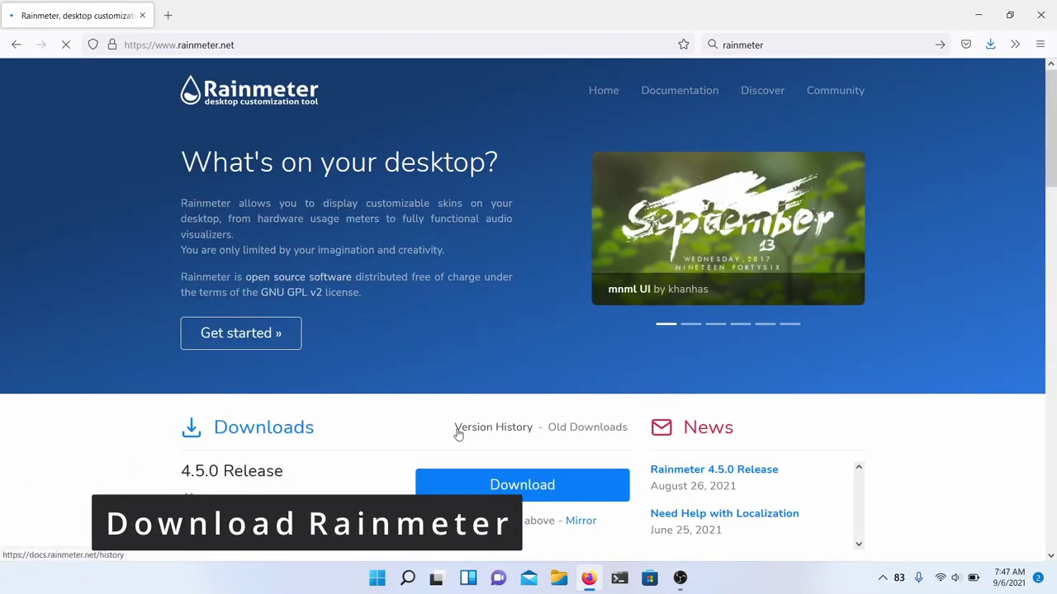
Download the Rainmeter 4.5.0 release installer and save the file
{"action": "scroll", "coordinate": [459, 432], "scroll_direction": "down", "scroll_amount": 2}
{"action": "left_click", "coordinate": [487, 344]}
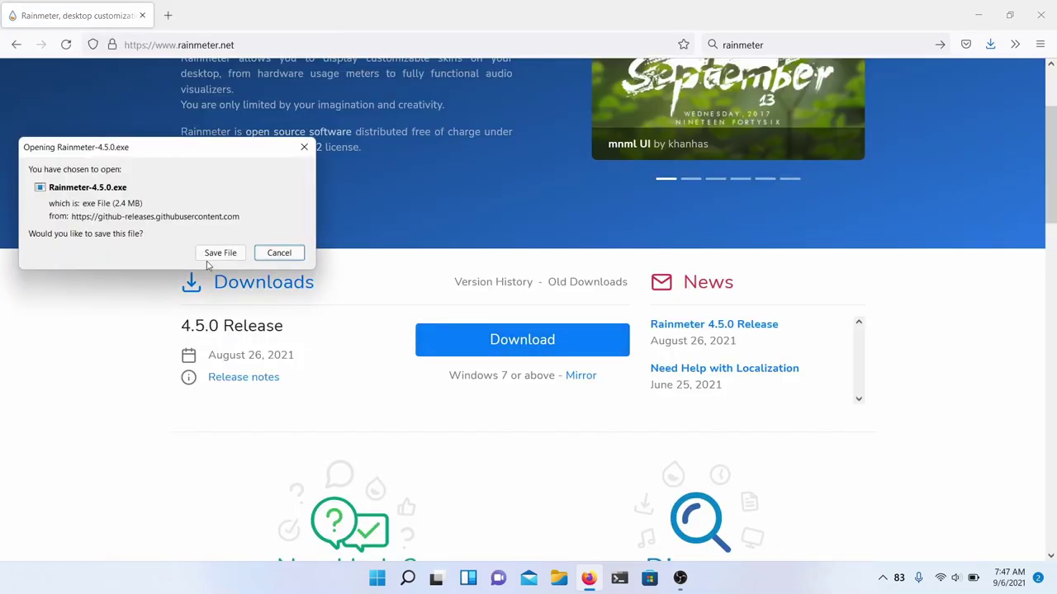
{"action": "left_click", "coordinate": [211, 253]}
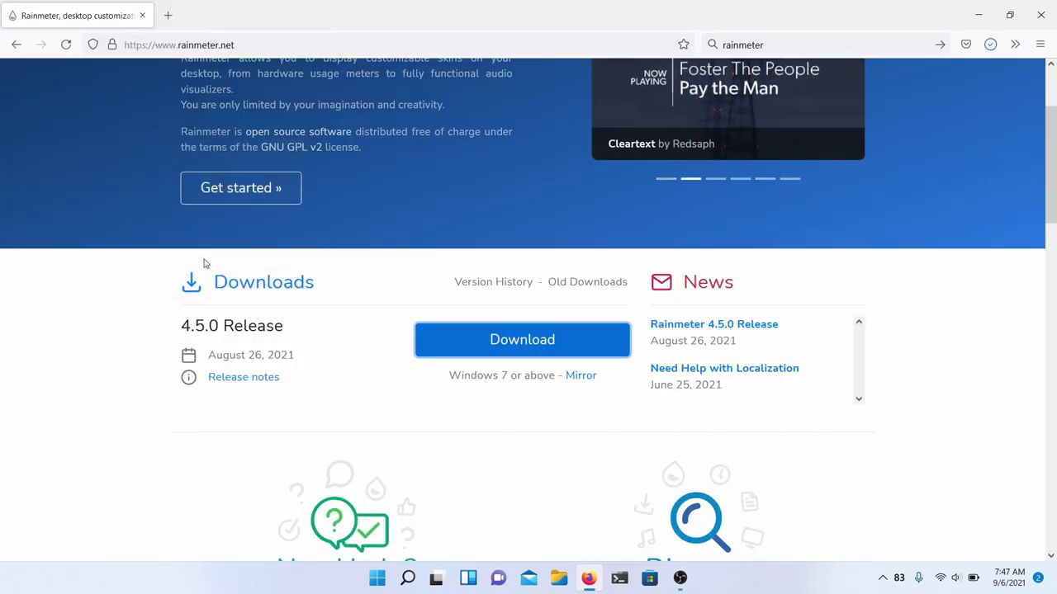
Search the web for "droptop four" and open its DeviantArt page from the results
{"action": "scroll", "coordinate": [634, 316], "scroll_direction": "up", "scroll_amount": 3}
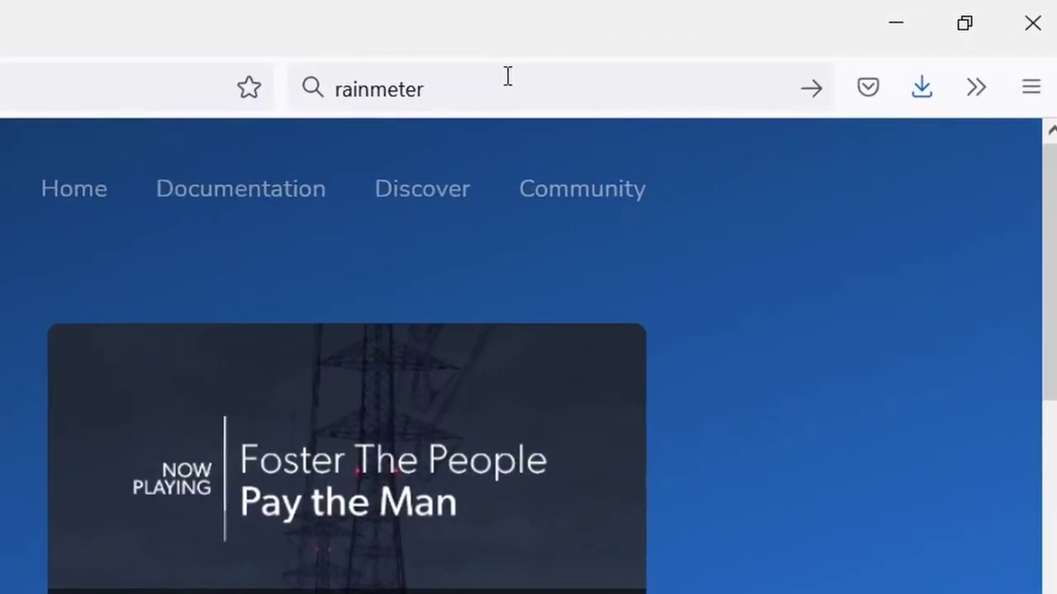
{"action": "left_click", "coordinate": [801, 41]}
{"action": "type", "text": "dro"}
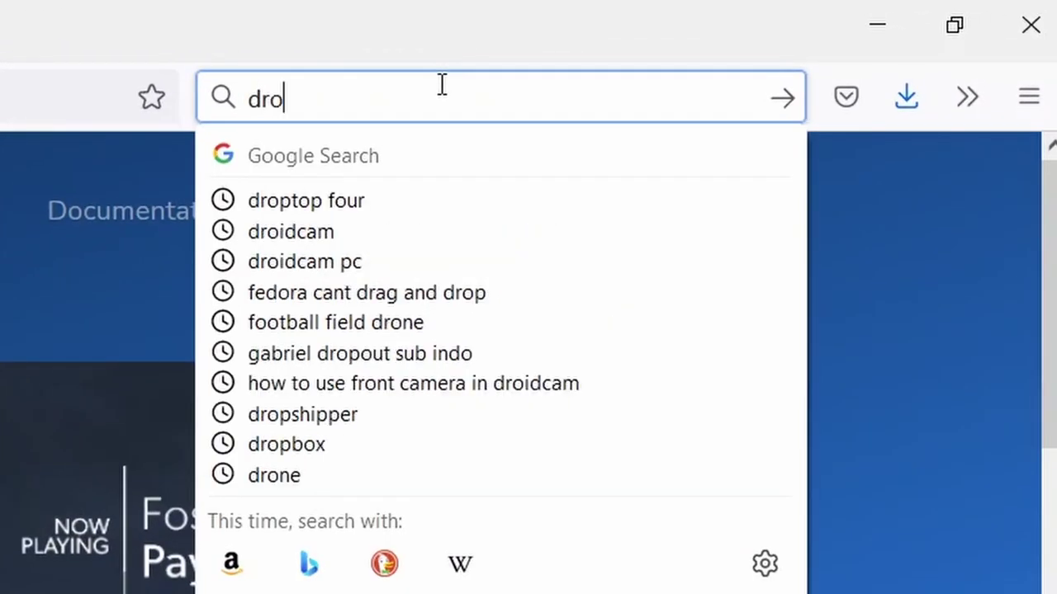
{"action": "type", "text": "ptop four"}
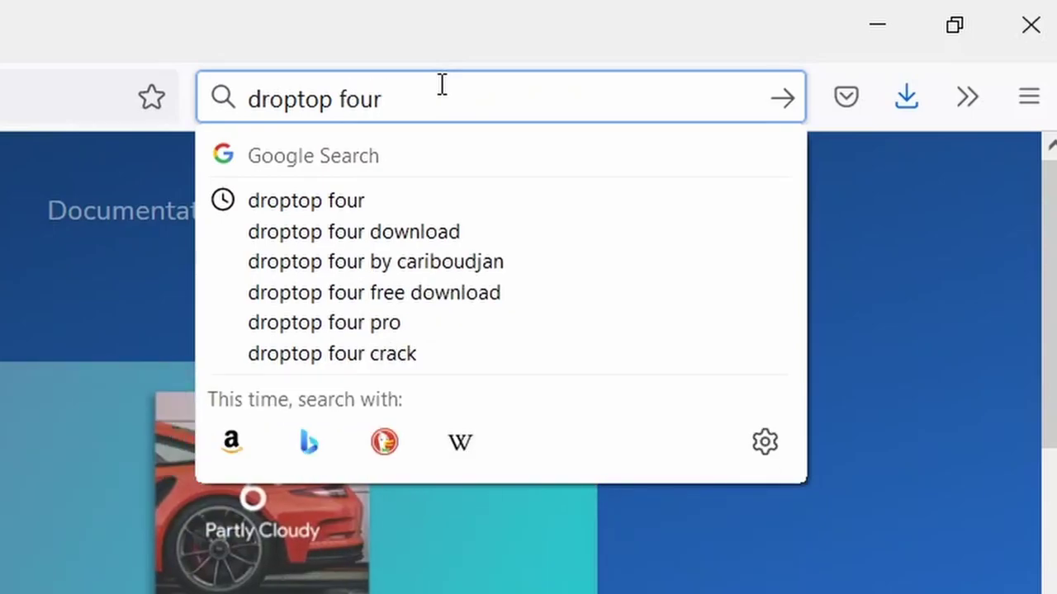
{"action": "key", "text": "Return"}
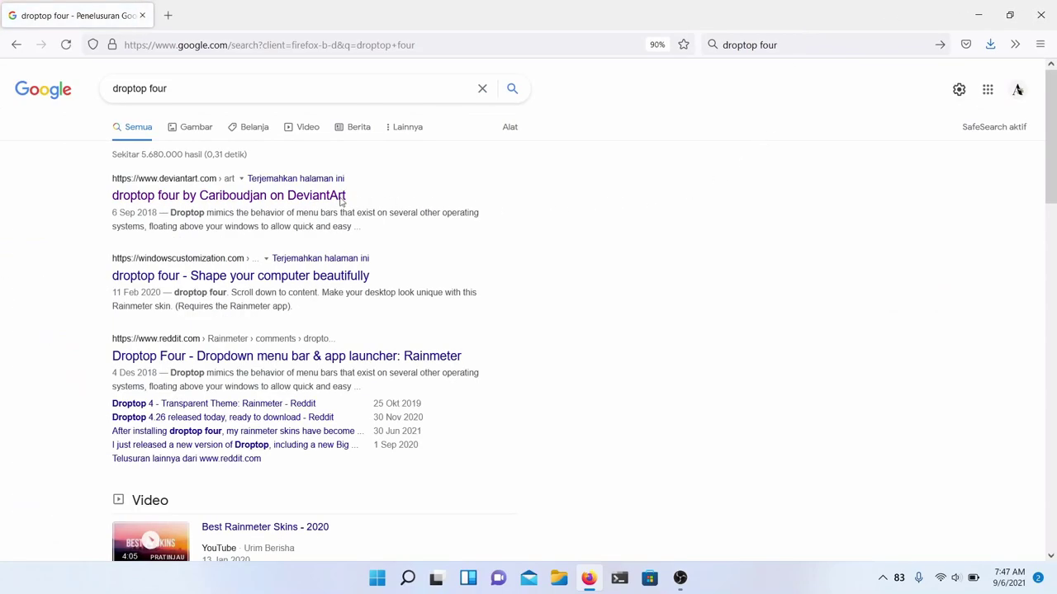
{"action": "left_click", "coordinate": [244, 195]}
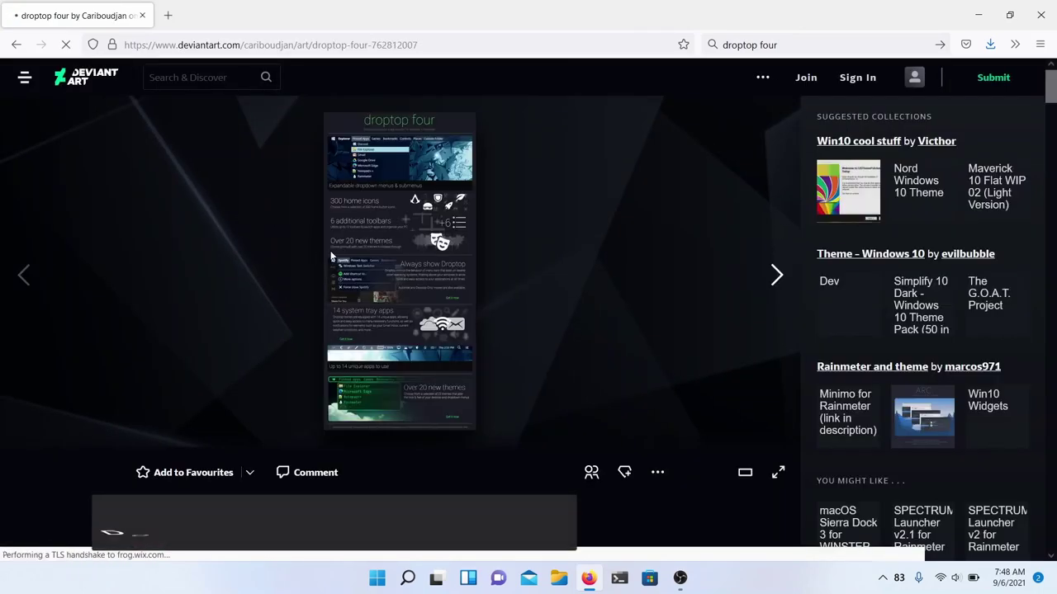
Save Droptop Basic Version.rmskin from the GitHub release page linked on the DeviantArt page, and check the list of finished downloads
{"action": "scroll", "coordinate": [401, 258], "scroll_direction": "down", "scroll_amount": 5}
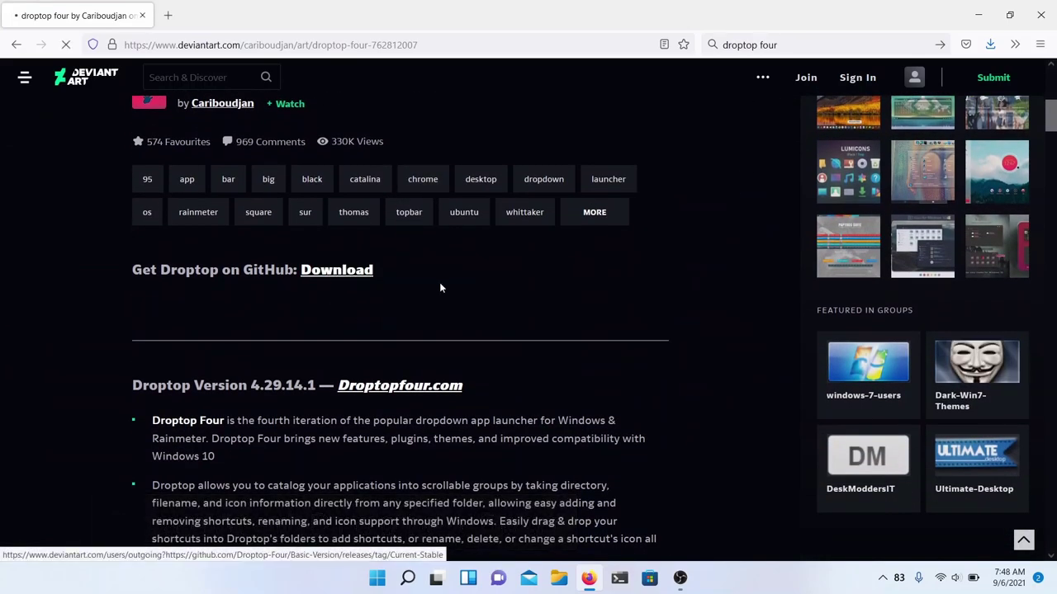
{"action": "scroll", "coordinate": [487, 319], "scroll_direction": "down", "scroll_amount": 3}
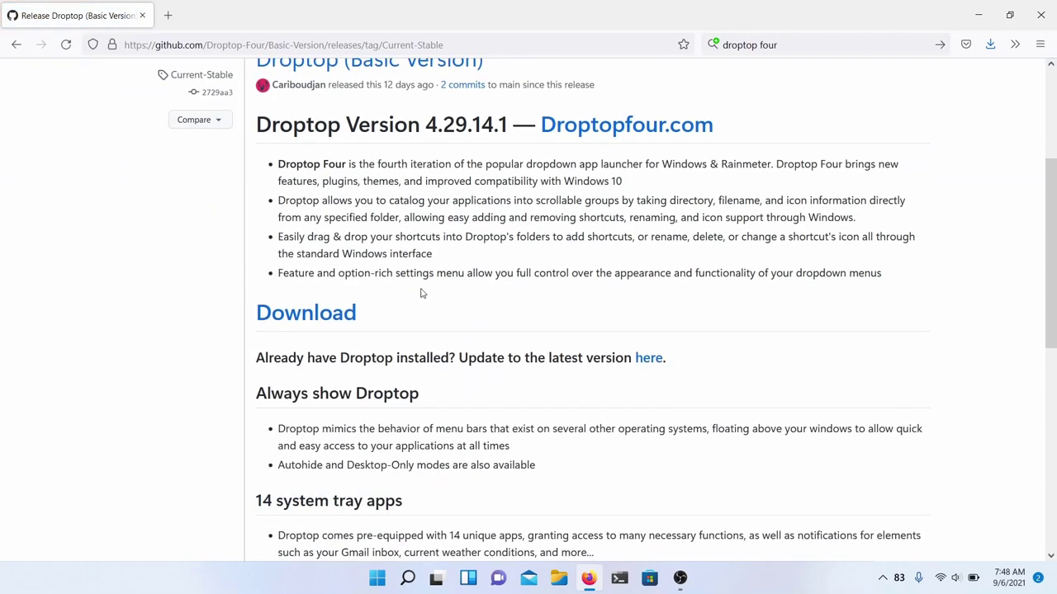
{"action": "scroll", "coordinate": [347, 290], "scroll_direction": "down", "scroll_amount": 1}
{"action": "left_click", "coordinate": [286, 251]}
{"action": "scroll", "coordinate": [327, 257], "scroll_direction": "up", "scroll_amount": 1}
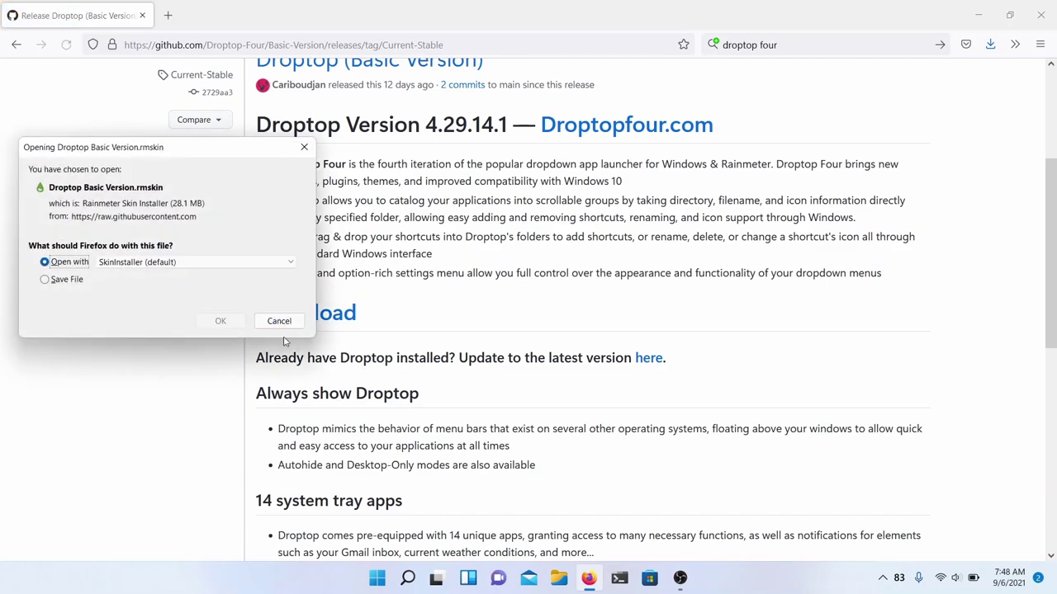
{"action": "left_click", "coordinate": [67, 283]}
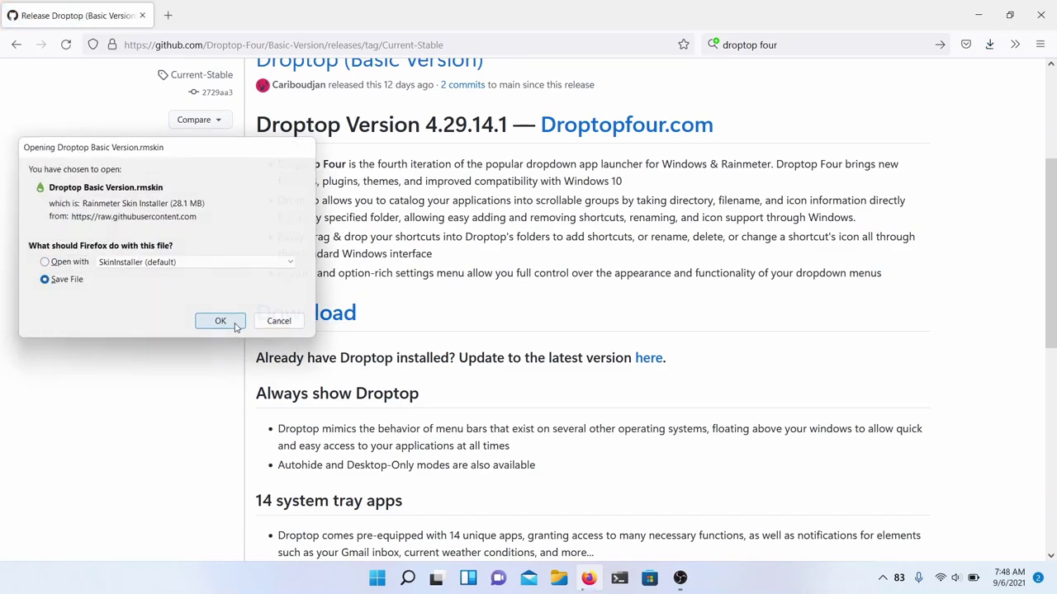
{"action": "left_click", "coordinate": [233, 323]}
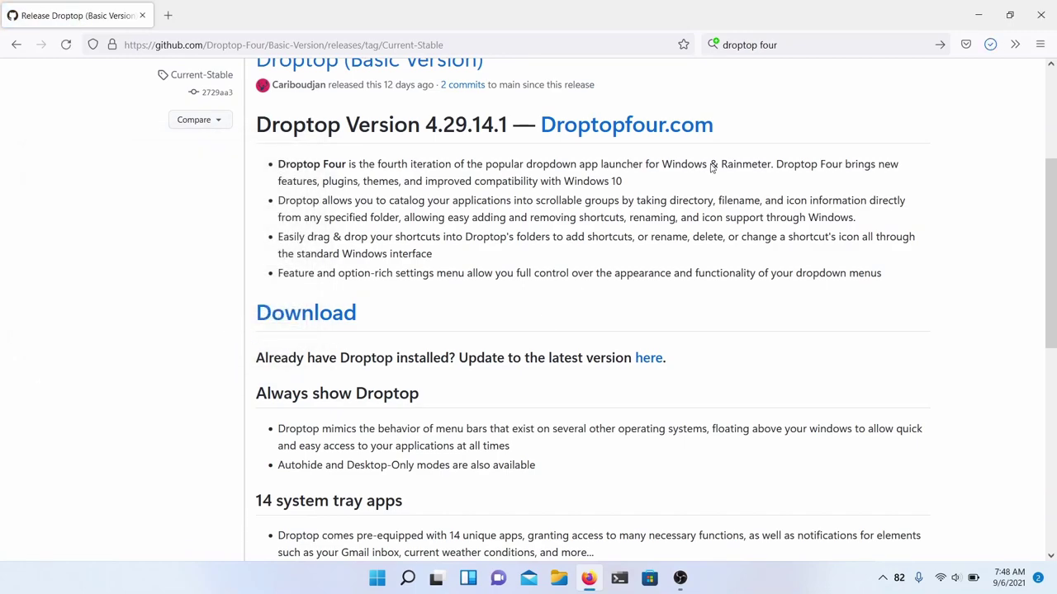
{"action": "left_click", "coordinate": [990, 47]}
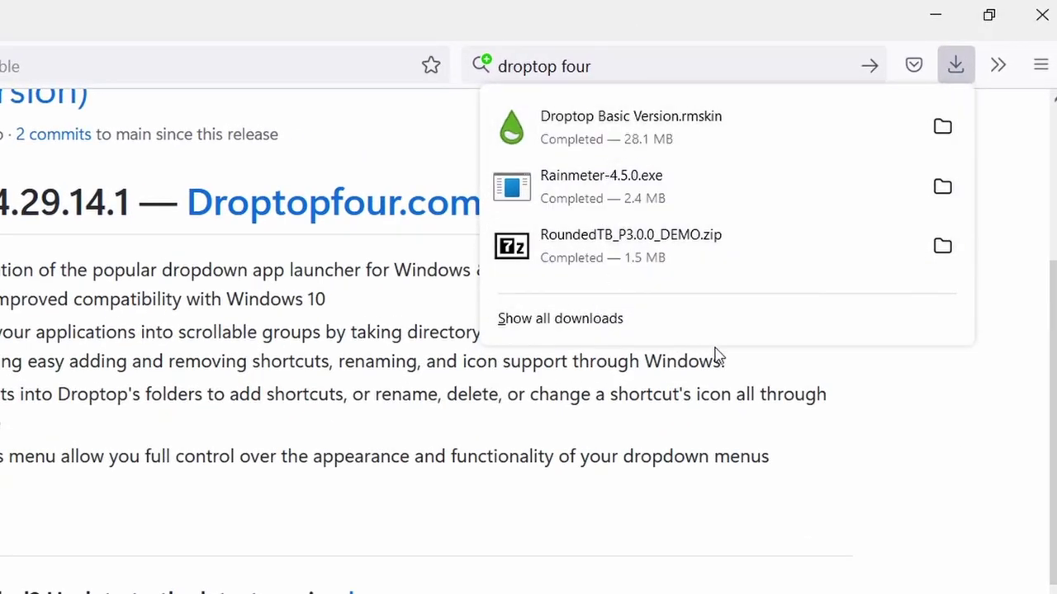
{"action": "left_click", "coordinate": [931, 438]}
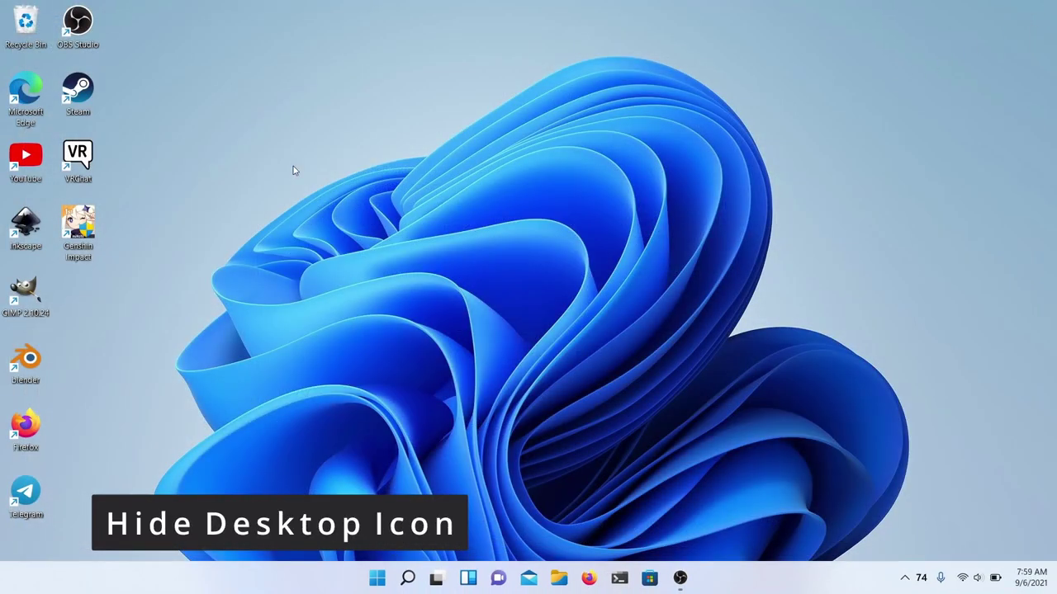
Hide all desktop icons by turning off Show desktop icons in the desktop's view options
{"action": "right_click", "coordinate": [293, 169]}
{"action": "mouse_move", "coordinate": [388, 193]}
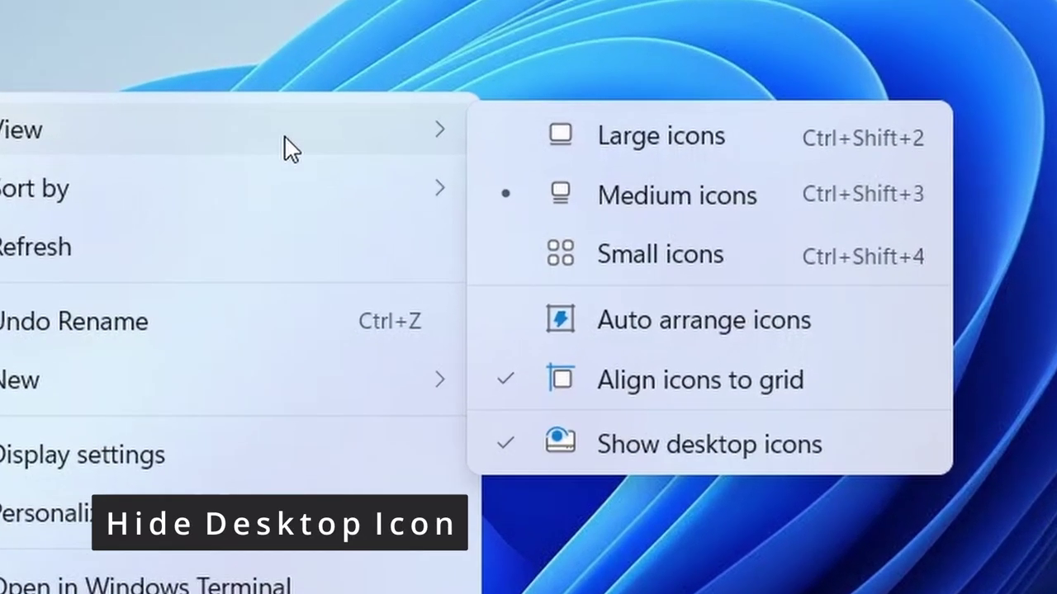
{"action": "left_click", "coordinate": [701, 454]}
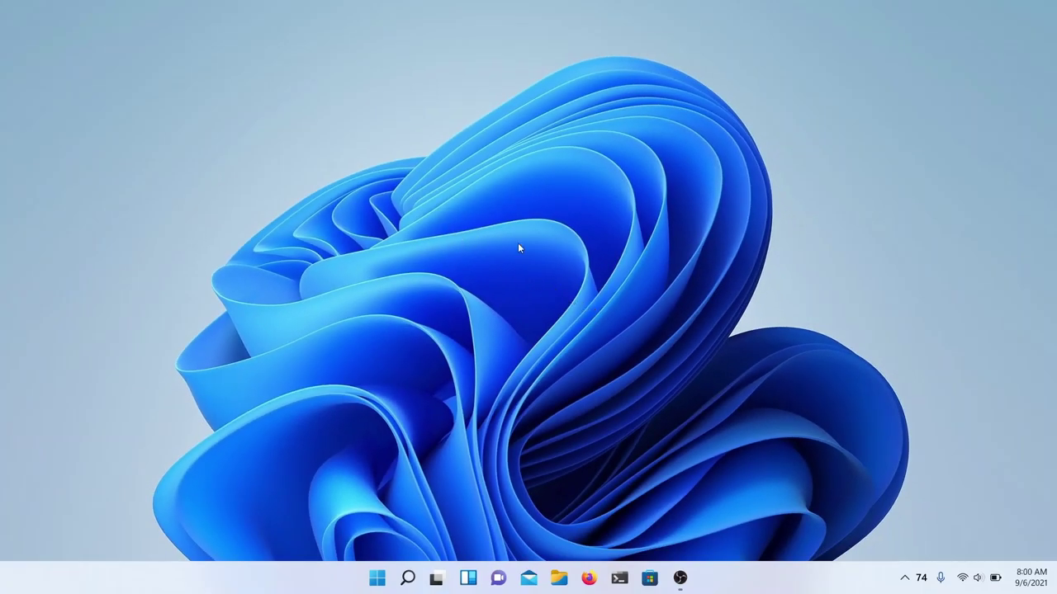
Run Rainmeter-4.5.0.exe from the Downloads folder and complete its setup wizard
{"action": "left_click", "coordinate": [558, 577]}
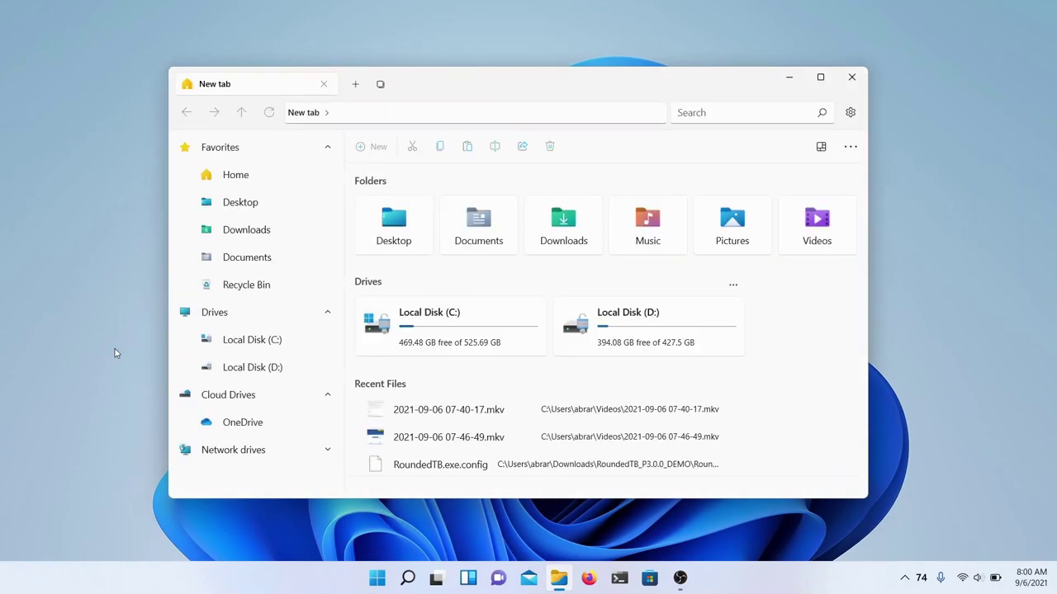
{"action": "left_click", "coordinate": [206, 232]}
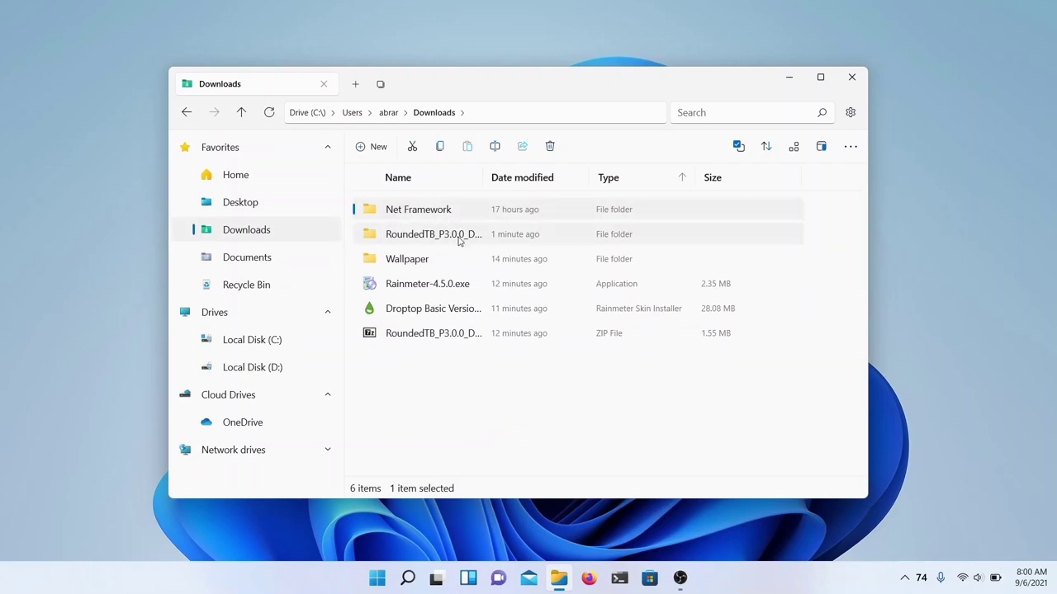
{"action": "double_click", "coordinate": [425, 285]}
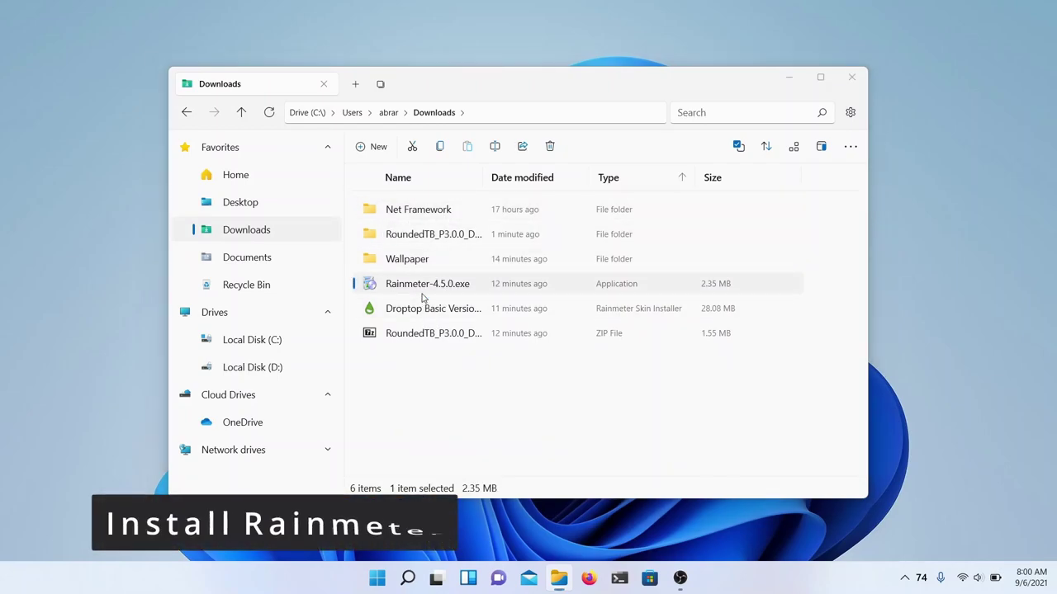
{"action": "left_click", "coordinate": [602, 397]}
{"action": "left_click", "coordinate": [603, 398]}
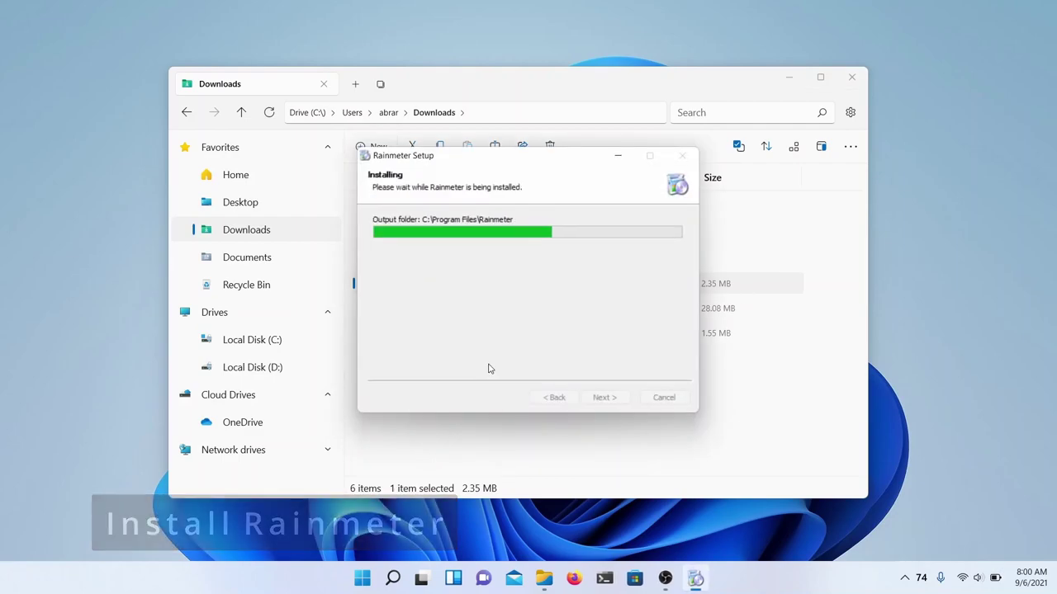
{"action": "left_click", "coordinate": [602, 398]}
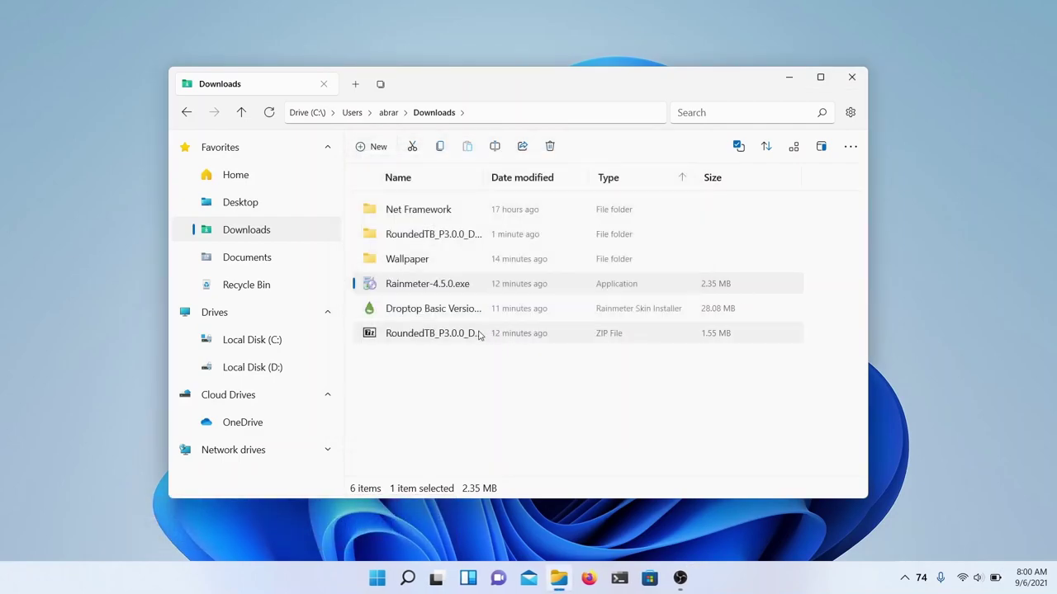
{"action": "left_click", "coordinate": [417, 344]}
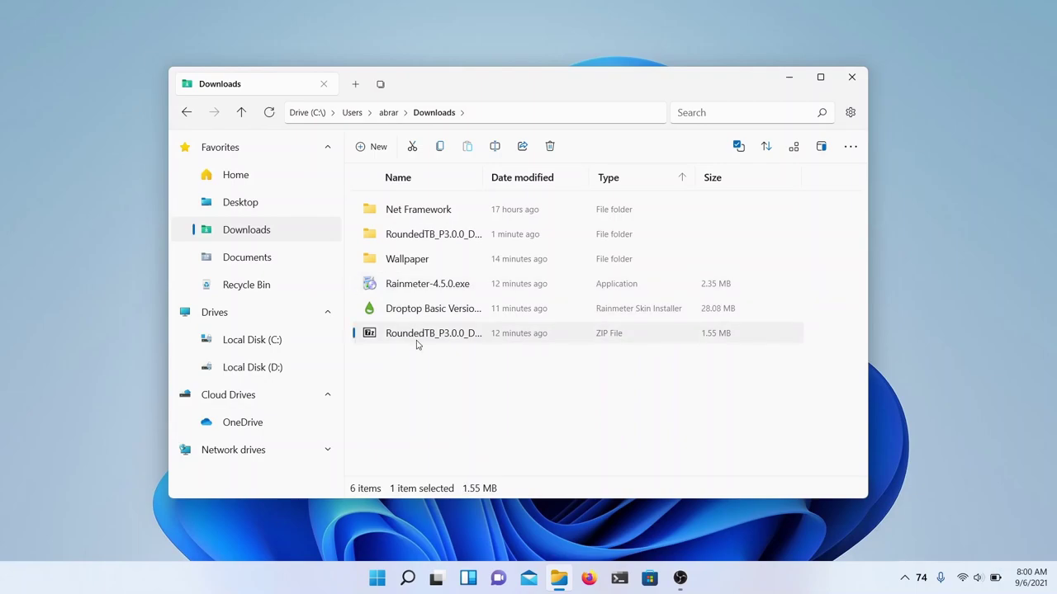
{"action": "right_click", "coordinate": [436, 338]}
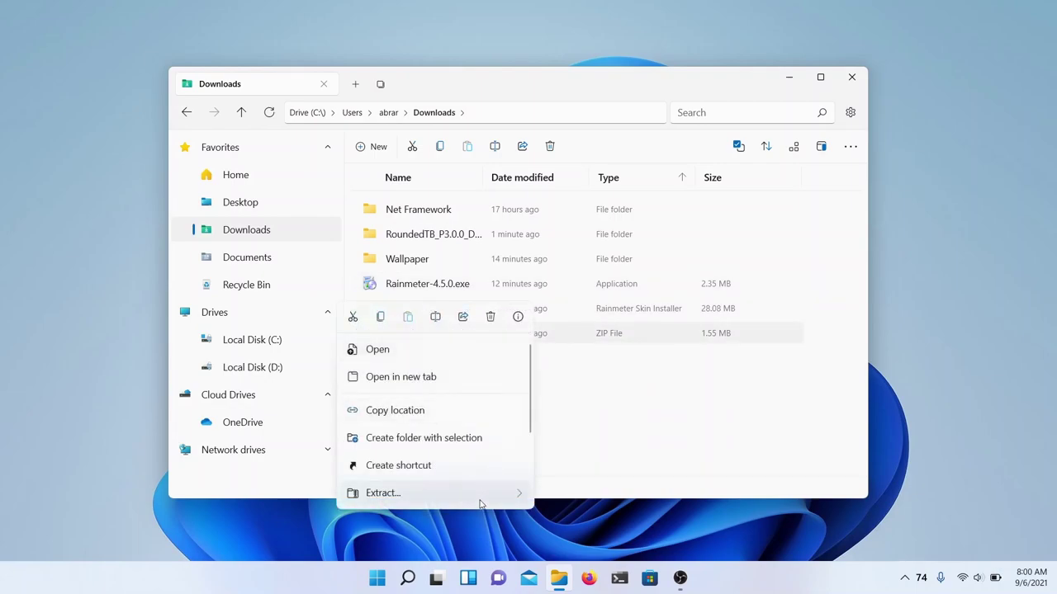
{"action": "mouse_move", "coordinate": [482, 495]}
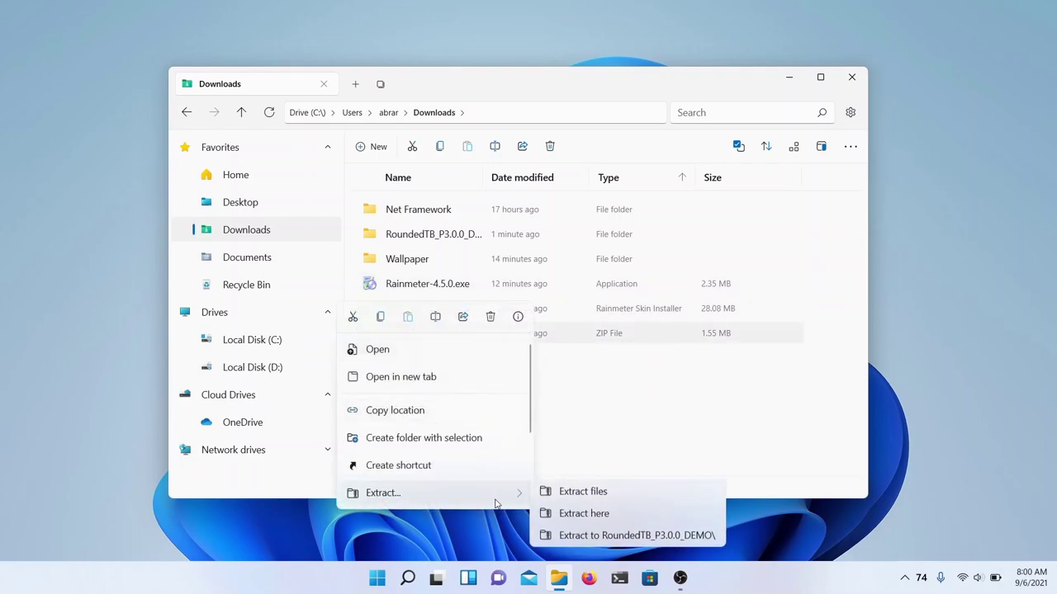
{"action": "left_click", "coordinate": [561, 367]}
Run RoundedTB.exe as administrator from the extracted RoundedTB_P3.0.0_DEMO folder and accept the preview build notice
{"action": "left_click", "coordinate": [418, 238]}
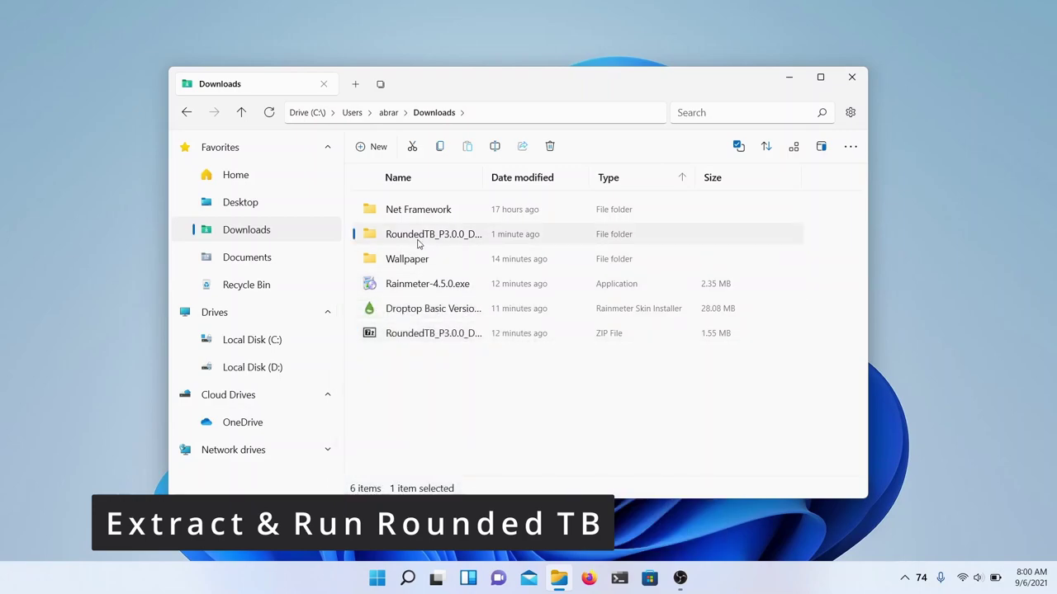
{"action": "double_click", "coordinate": [418, 238]}
{"action": "scroll", "coordinate": [418, 241], "scroll_direction": "down", "scroll_amount": 10}
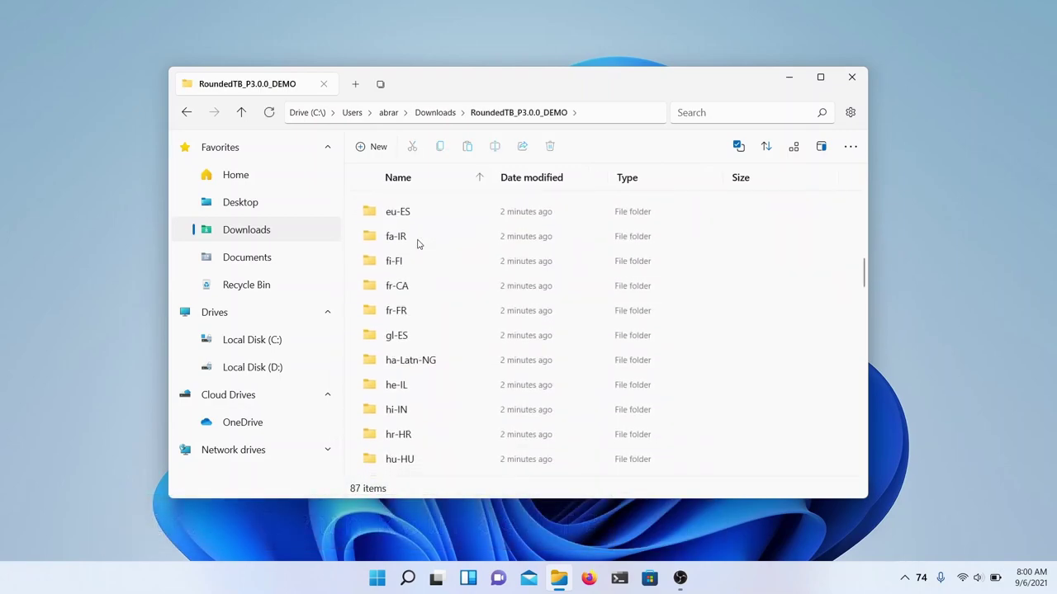
{"action": "scroll", "coordinate": [476, 295], "scroll_direction": "down", "scroll_amount": 15}
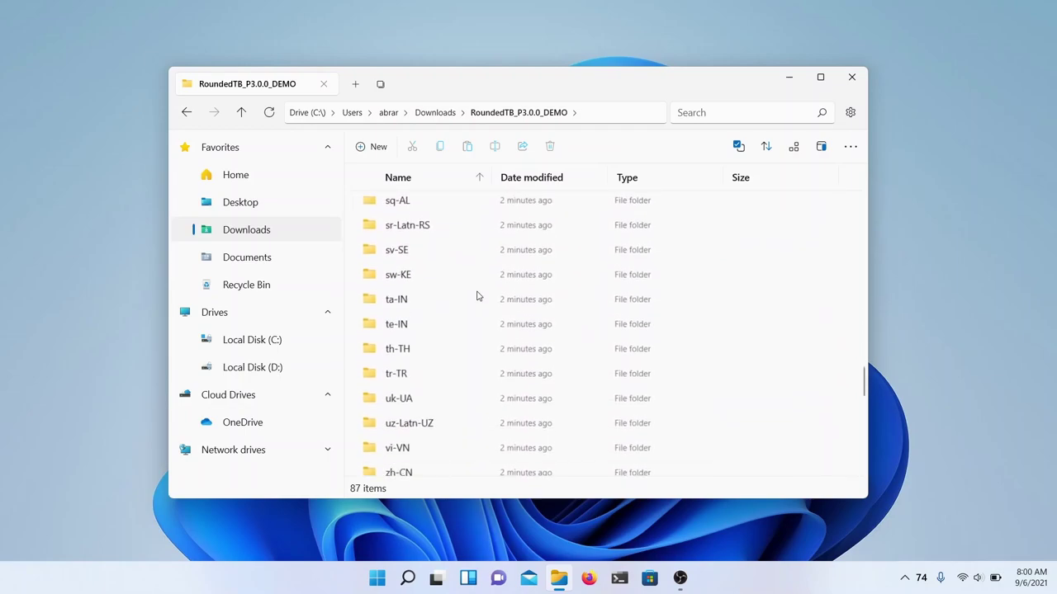
{"action": "scroll", "coordinate": [476, 295], "scroll_direction": "down", "scroll_amount": 5}
{"action": "scroll", "coordinate": [462, 281], "scroll_direction": "up", "scroll_amount": 1}
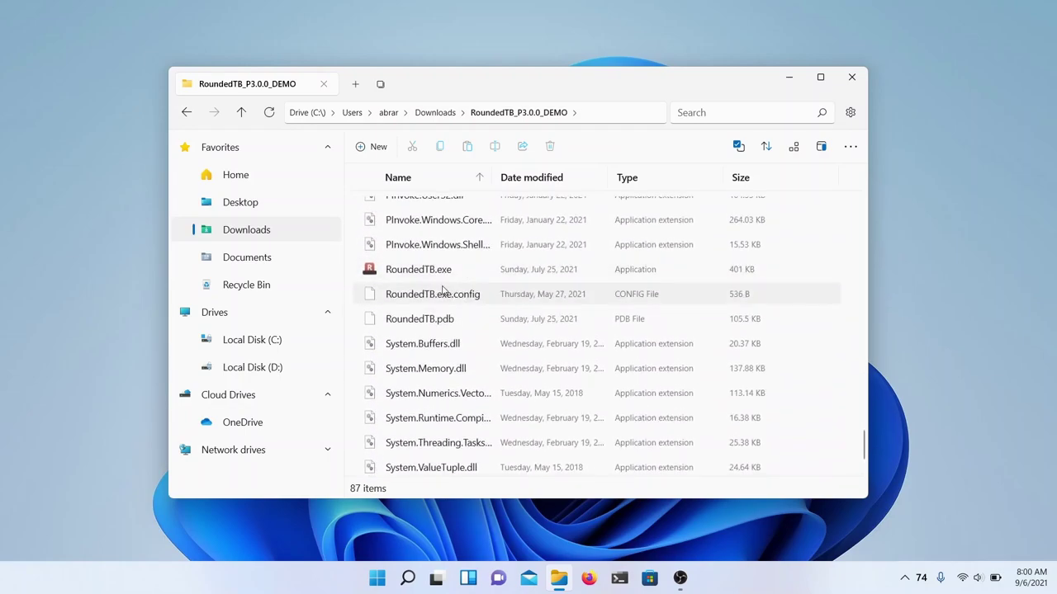
{"action": "left_click", "coordinate": [430, 279]}
{"action": "right_click", "coordinate": [430, 279]}
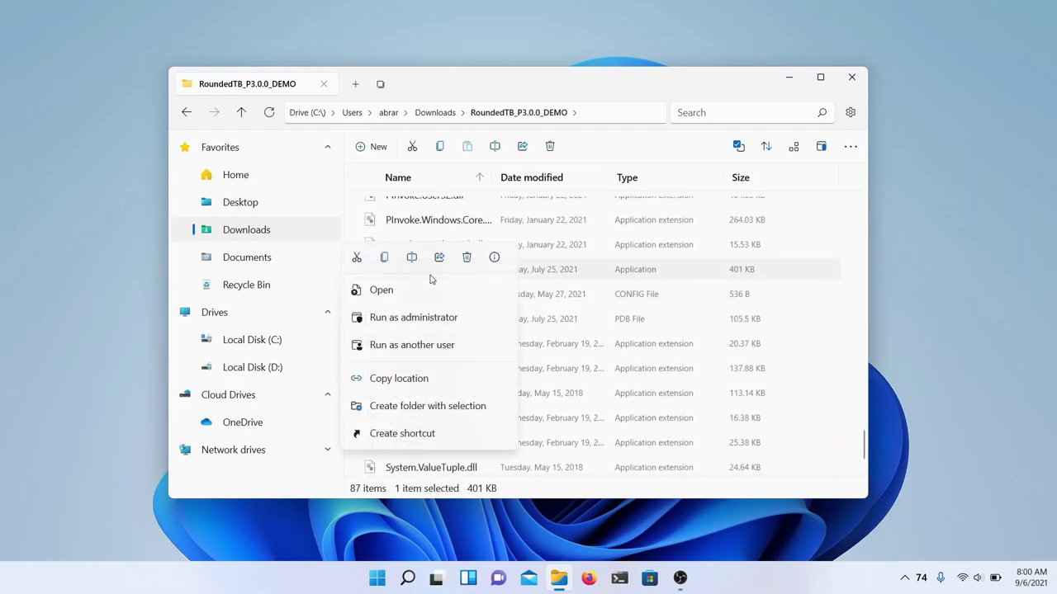
{"action": "left_click", "coordinate": [465, 316]}
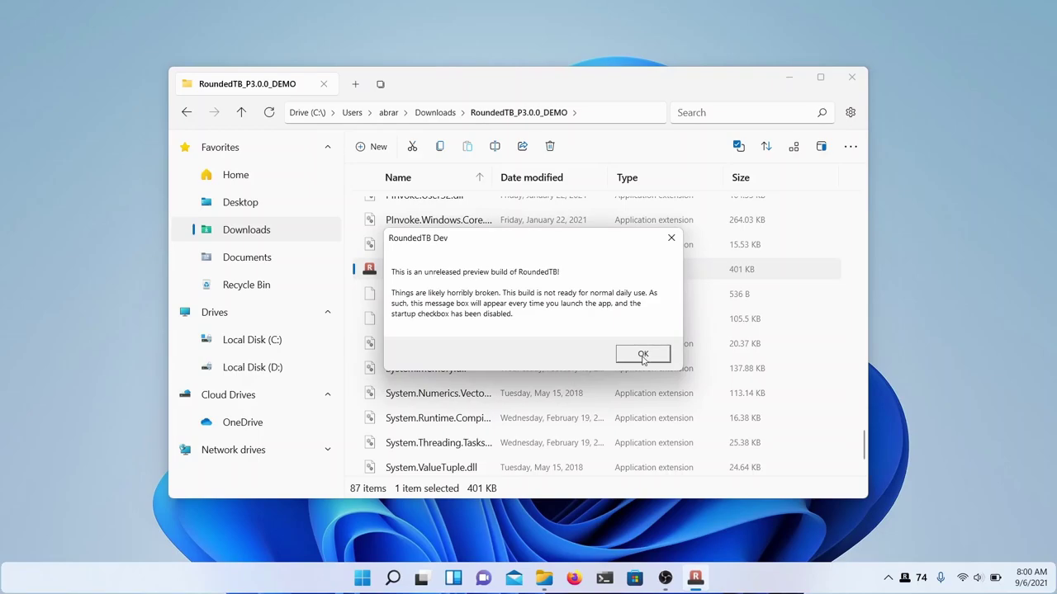
{"action": "left_click", "coordinate": [643, 355]}
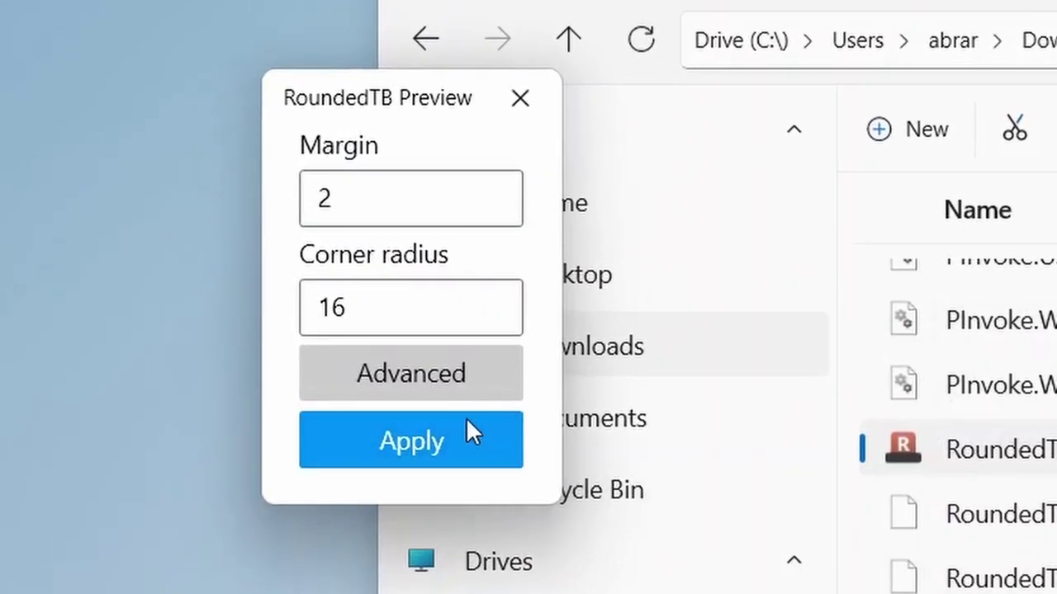
Enable Dynamic mode in RoundedTB's advanced options, apply it with Show system tray off, and close the RoundedTB window
{"action": "left_click", "coordinate": [396, 386]}
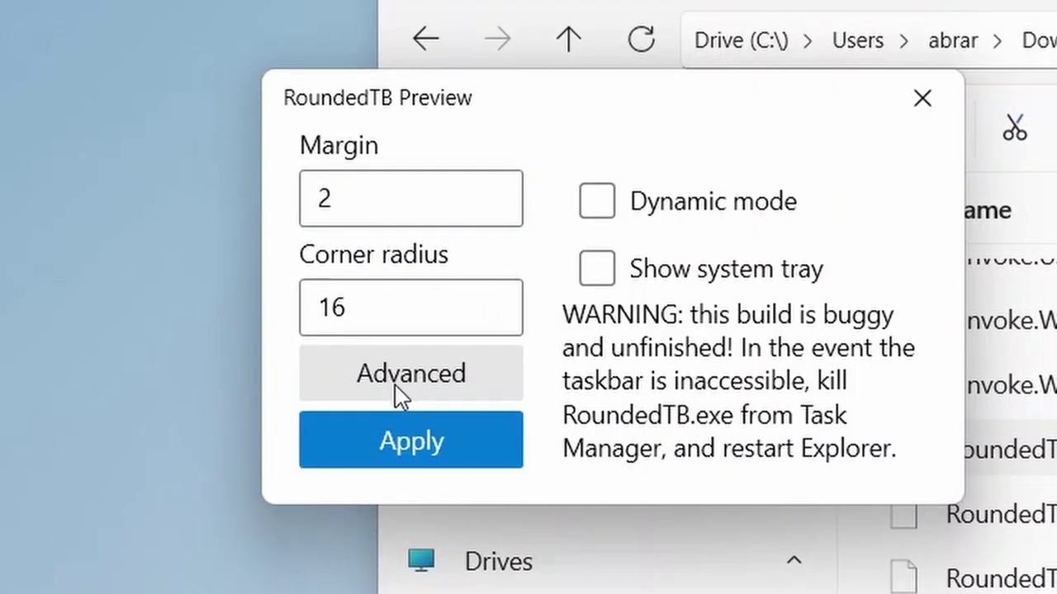
{"action": "left_click", "coordinate": [629, 212]}
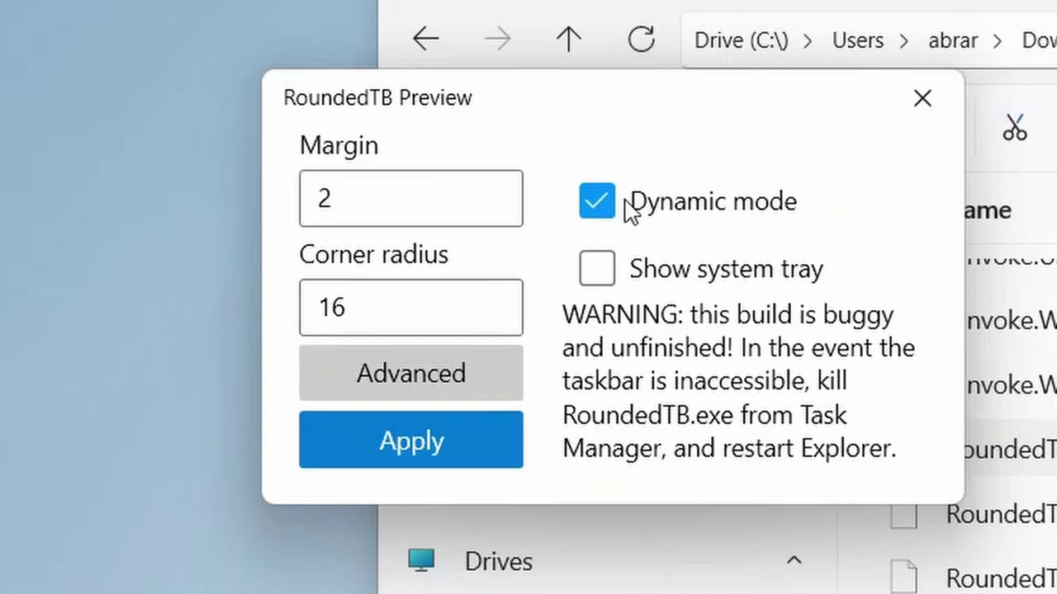
{"action": "left_click", "coordinate": [640, 288]}
{"action": "left_click", "coordinate": [640, 289]}
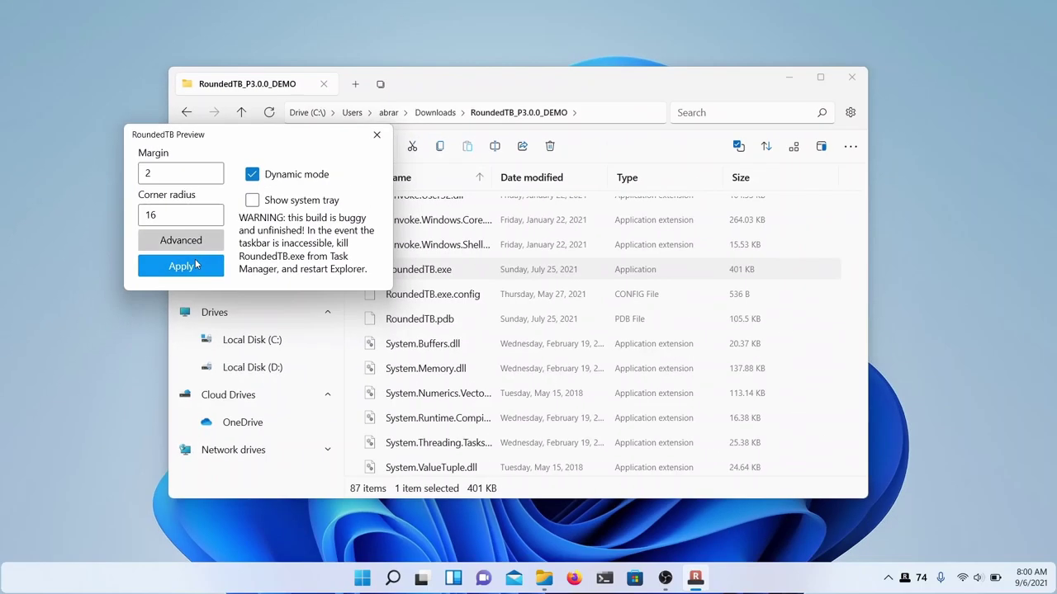
{"action": "left_click", "coordinate": [437, 448]}
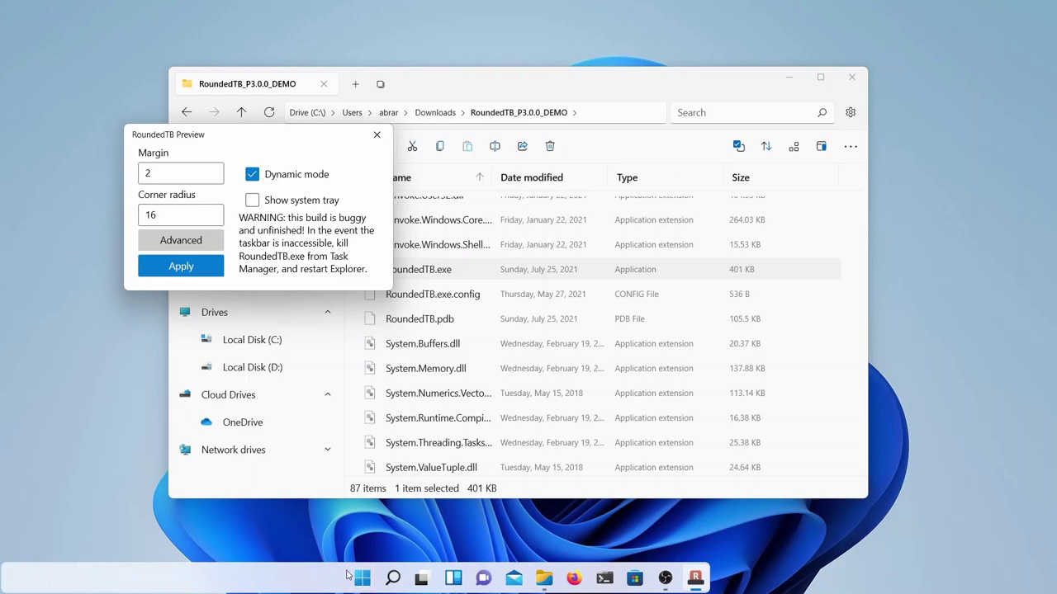
{"action": "left_click", "coordinate": [376, 137]}
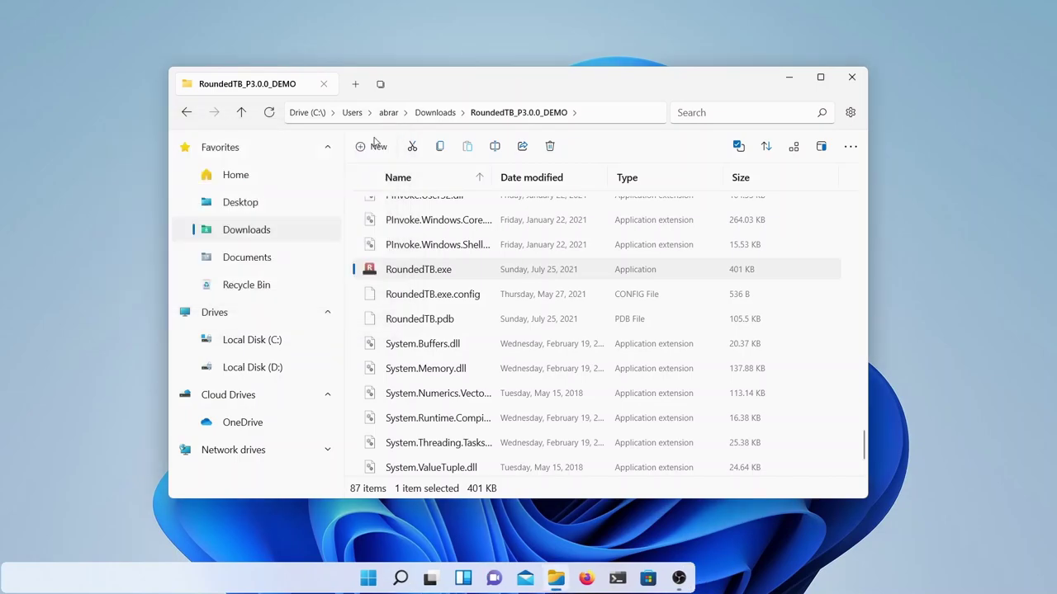
In the taskbar behavior settings, switch the taskbar alignment to Left and back to Center to refresh the taskbar, and close Settings
{"action": "left_click", "coordinate": [788, 78]}
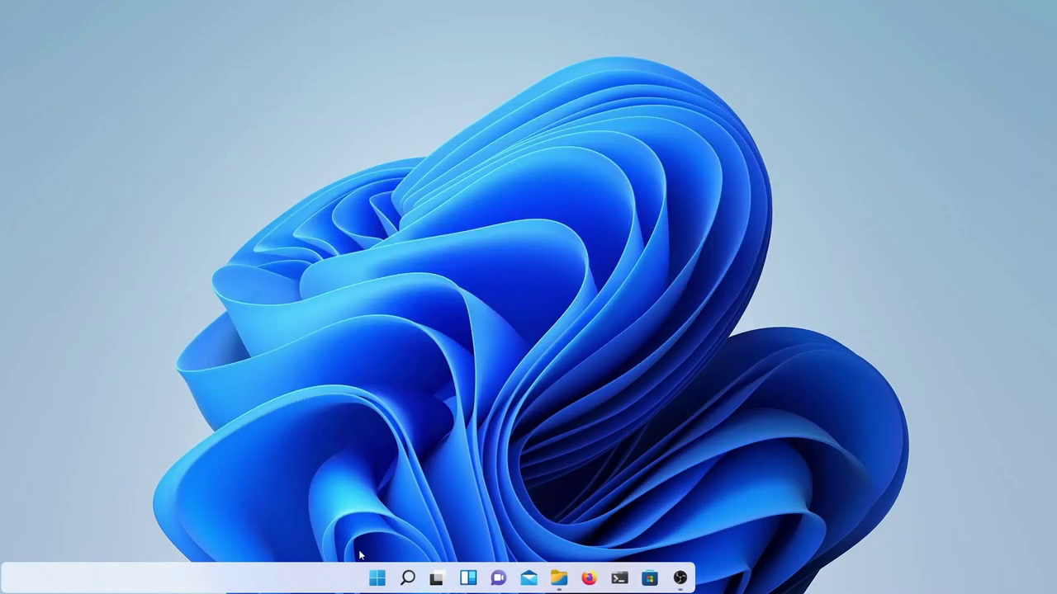
{"action": "right_click", "coordinate": [368, 584]}
{"action": "left_click", "coordinate": [388, 550]}
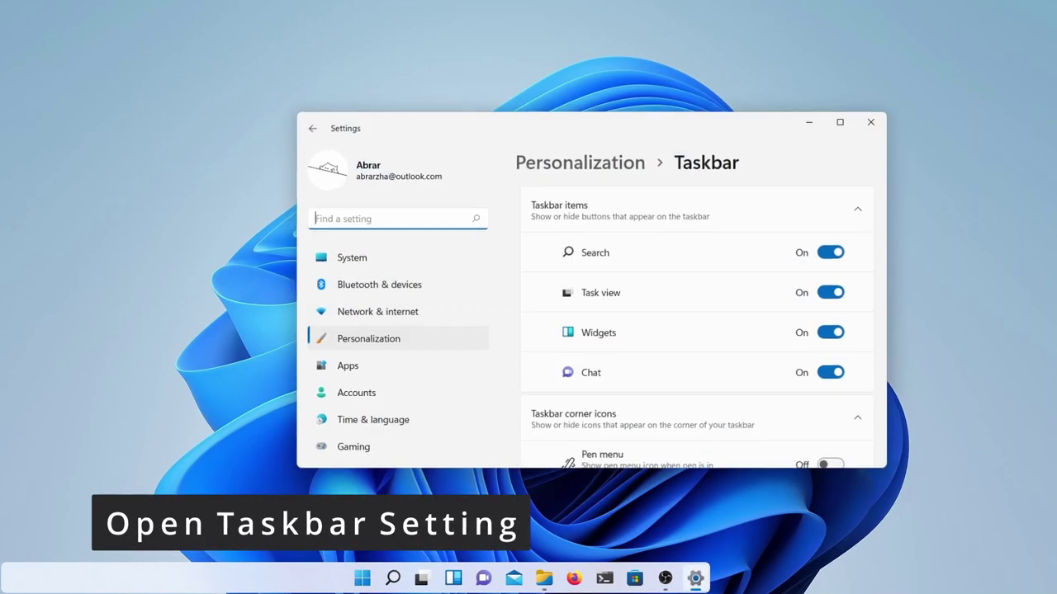
{"action": "scroll", "coordinate": [605, 366], "scroll_direction": "down", "scroll_amount": 5}
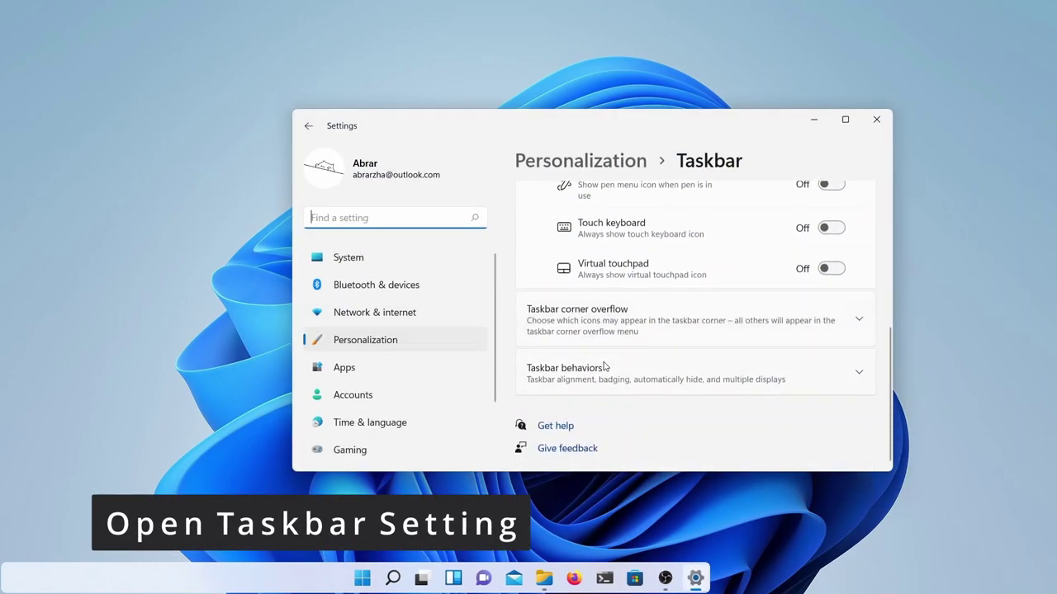
{"action": "left_click", "coordinate": [685, 365]}
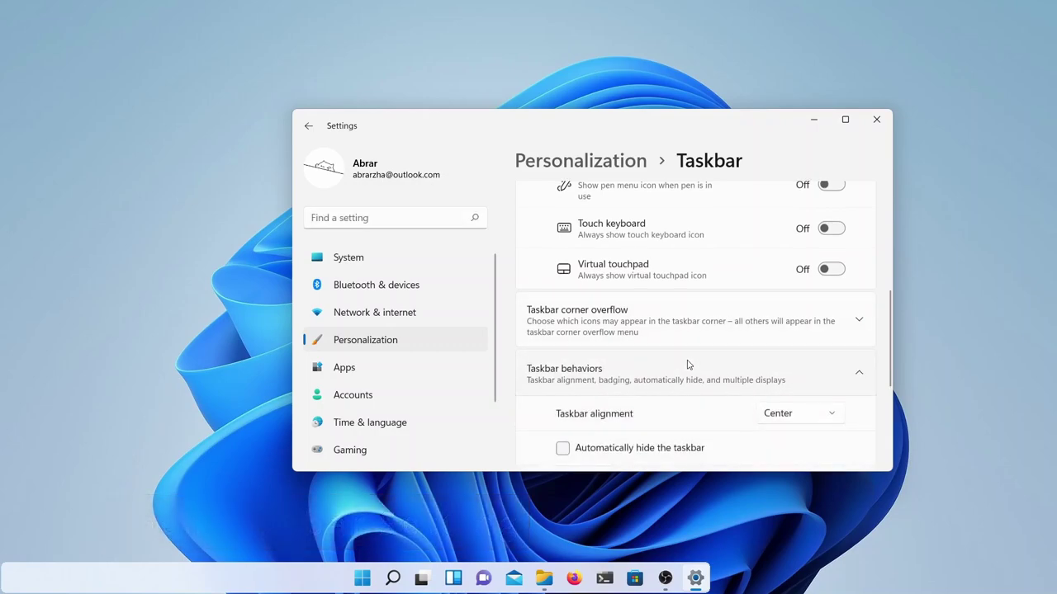
{"action": "scroll", "coordinate": [701, 355], "scroll_direction": "down", "scroll_amount": 1}
{"action": "left_click", "coordinate": [799, 327]}
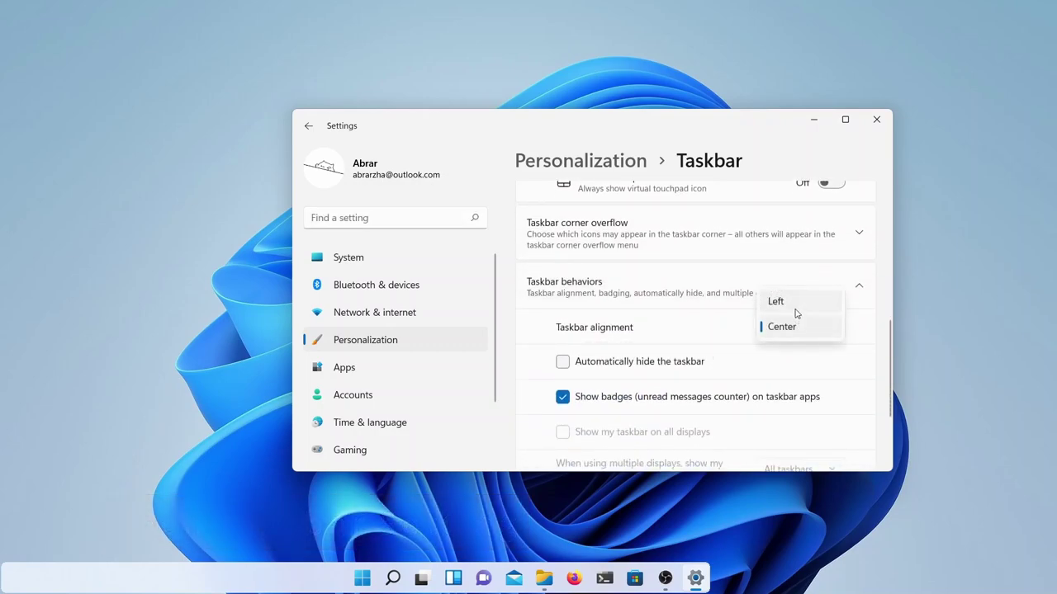
{"action": "left_click", "coordinate": [774, 302]}
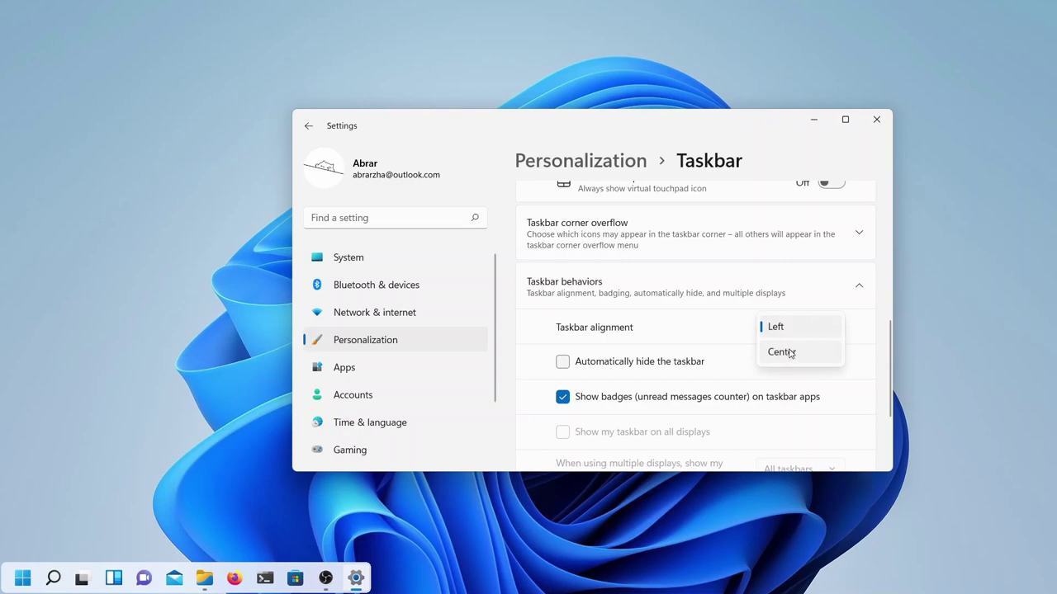
{"action": "left_click", "coordinate": [788, 353]}
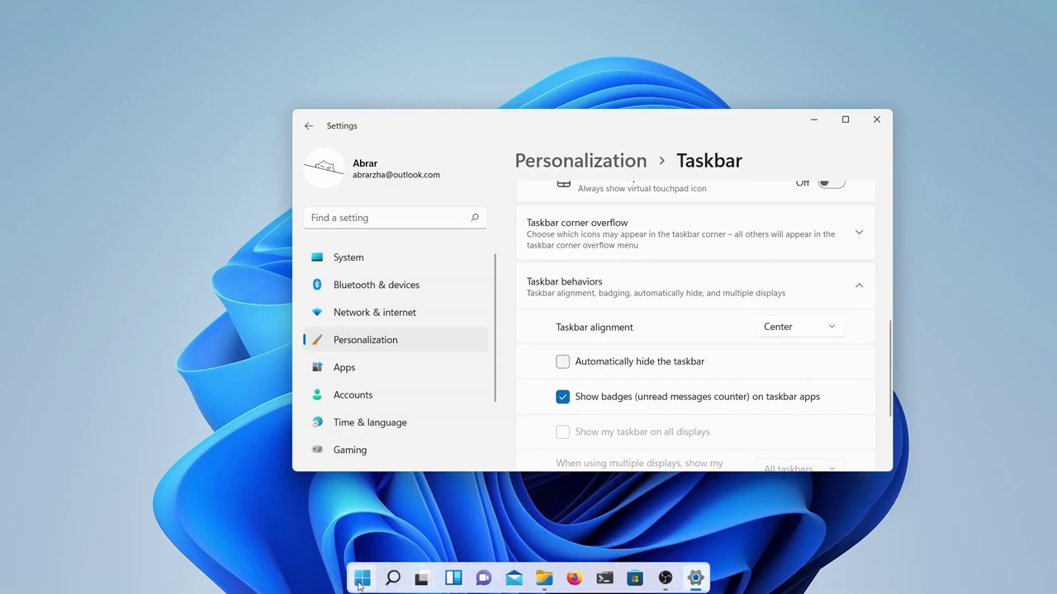
{"action": "left_click", "coordinate": [873, 115]}
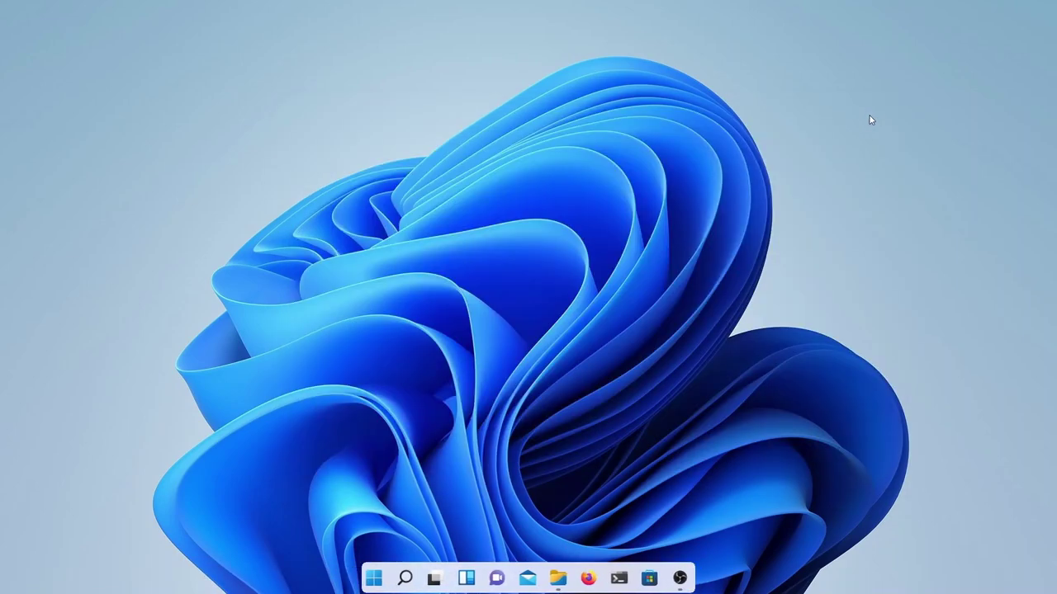
Install the Droptop Basic Version skin from the Downloads folder and continue its first-run setup with English US as the language
{"action": "left_click", "coordinate": [560, 578]}
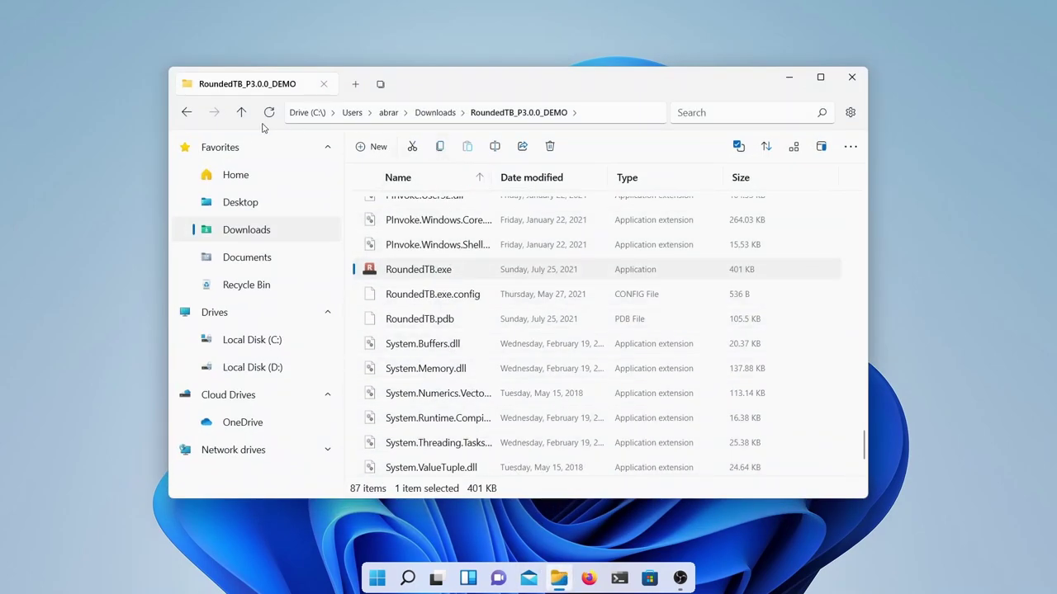
{"action": "left_click", "coordinate": [187, 111]}
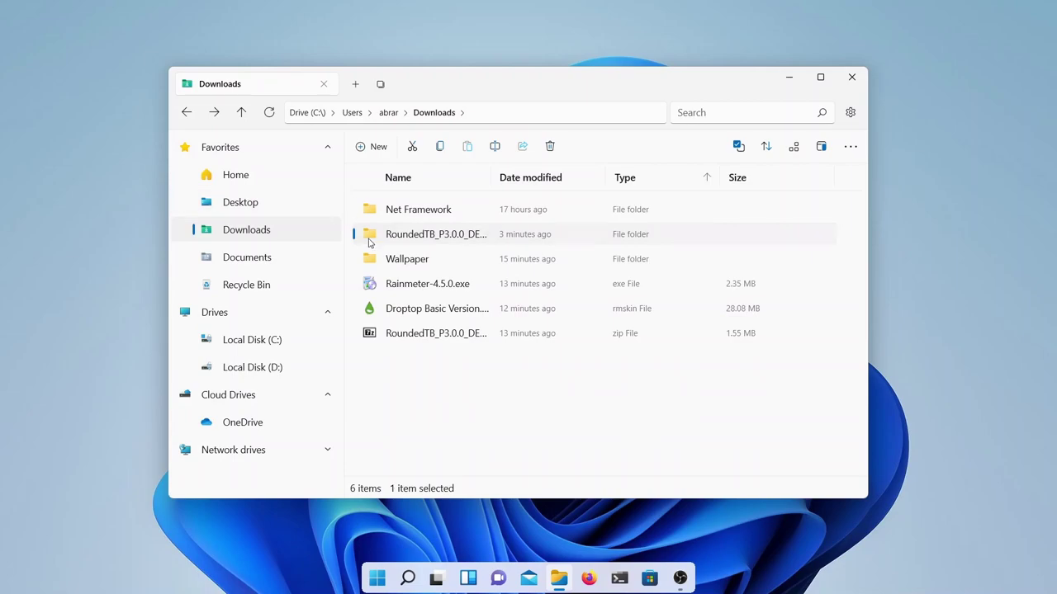
{"action": "left_click", "coordinate": [438, 318]}
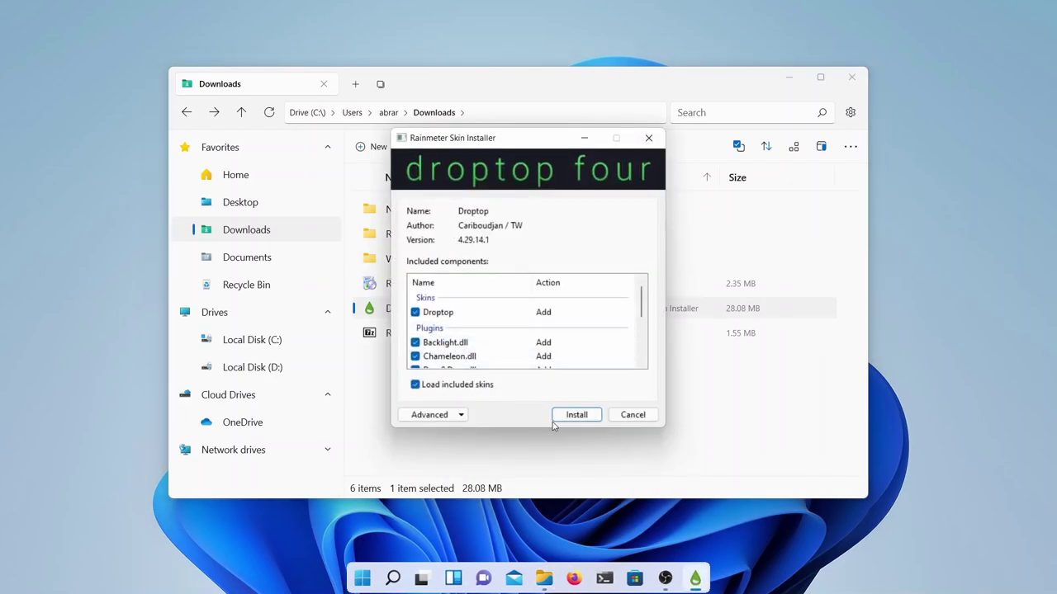
{"action": "left_click", "coordinate": [575, 419]}
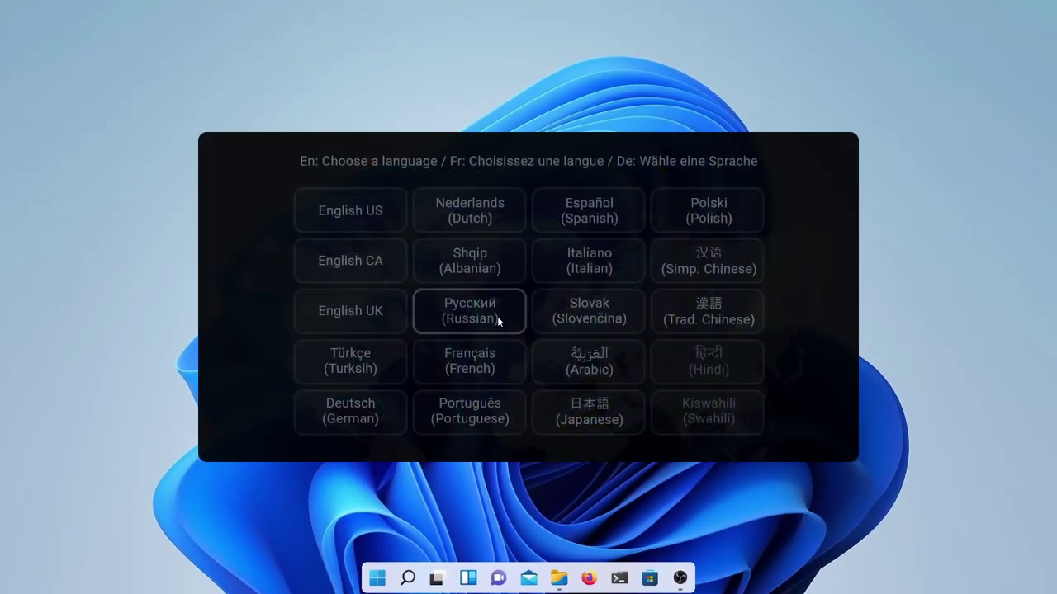
{"action": "left_click", "coordinate": [367, 209]}
{"action": "left_click", "coordinate": [809, 299]}
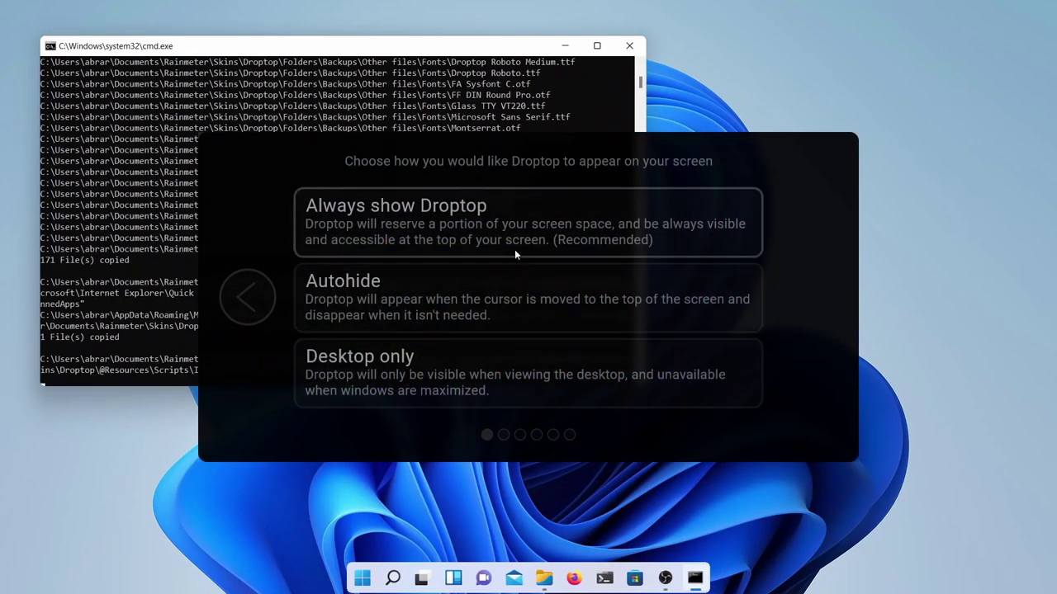
Set Droptop to always show on screen and choose Spotify as the preferred media player
{"action": "left_click", "coordinate": [473, 226]}
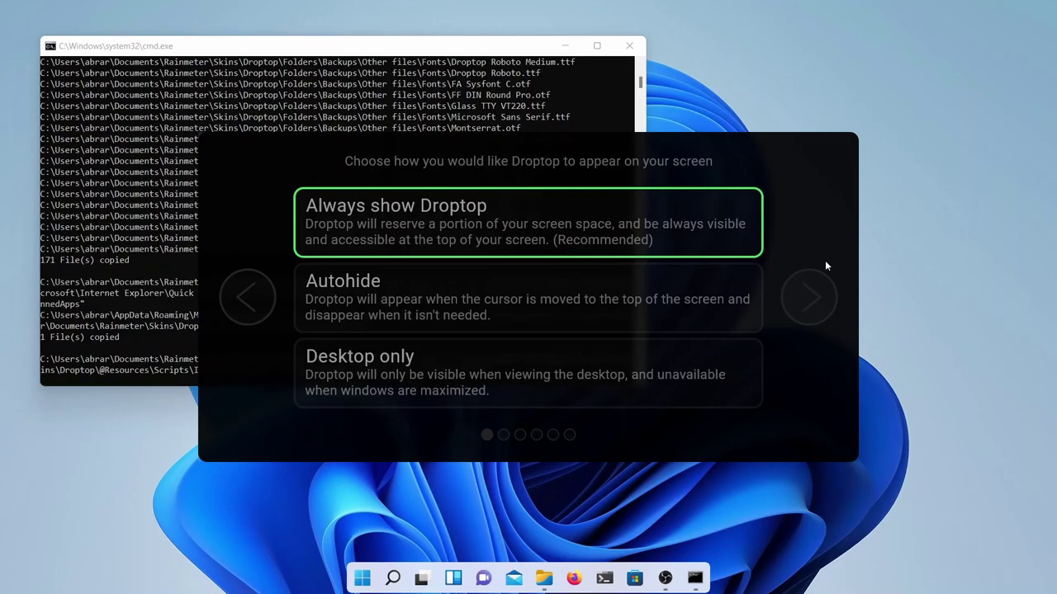
{"action": "left_click", "coordinate": [809, 303]}
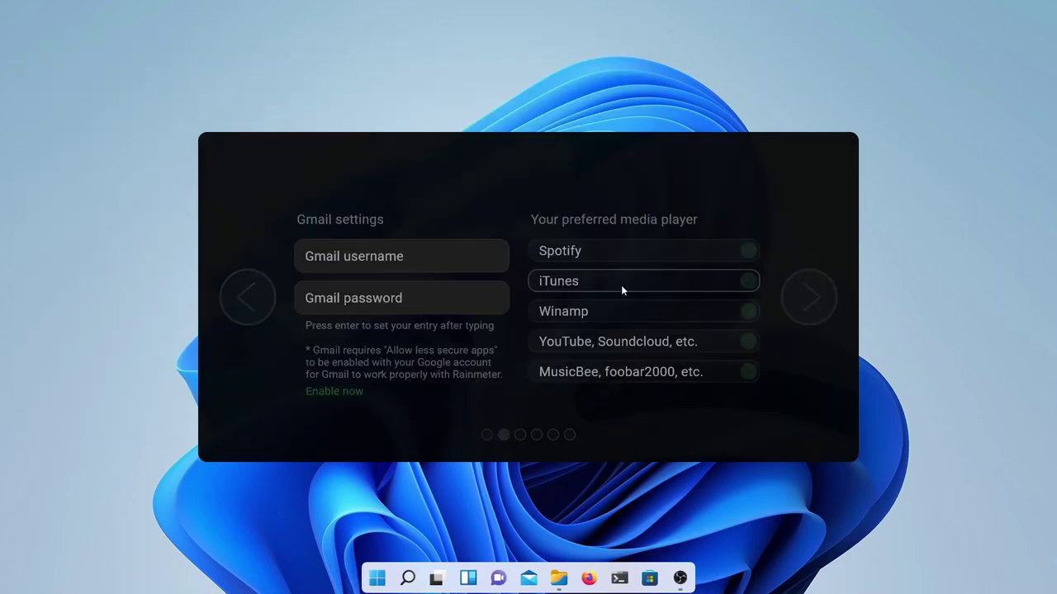
{"action": "left_click", "coordinate": [594, 261]}
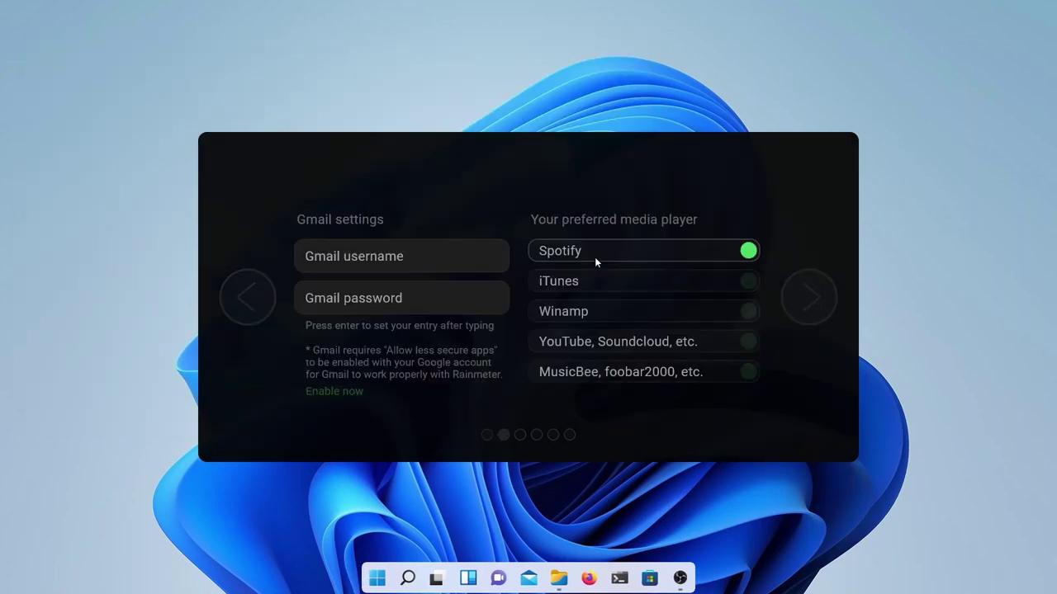
{"action": "left_click", "coordinate": [809, 304]}
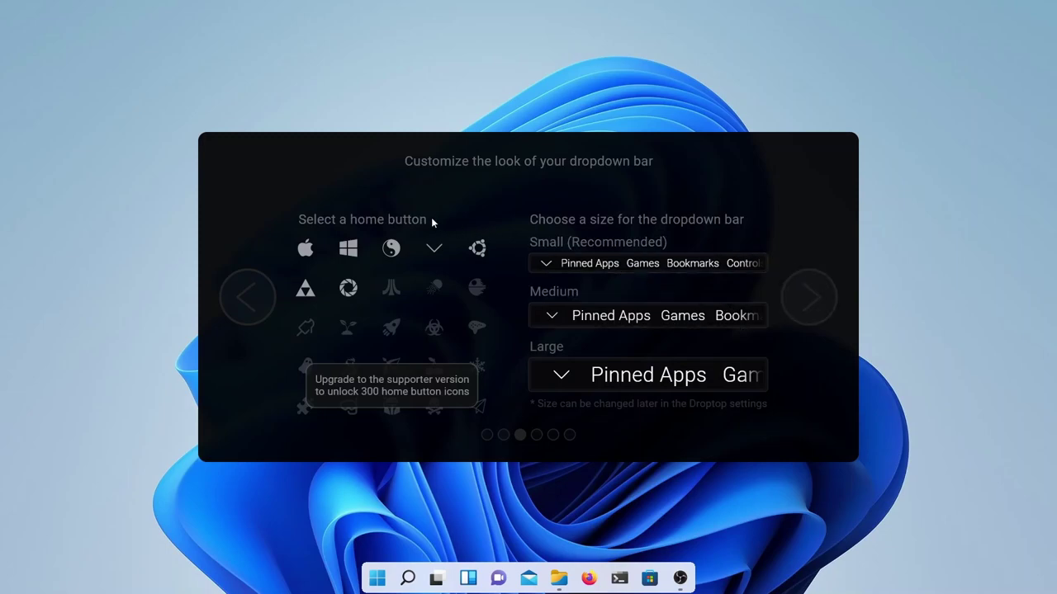
Style the dropdown bar with the Windows home button, the Small size and the Default color option
{"action": "left_click", "coordinate": [350, 249]}
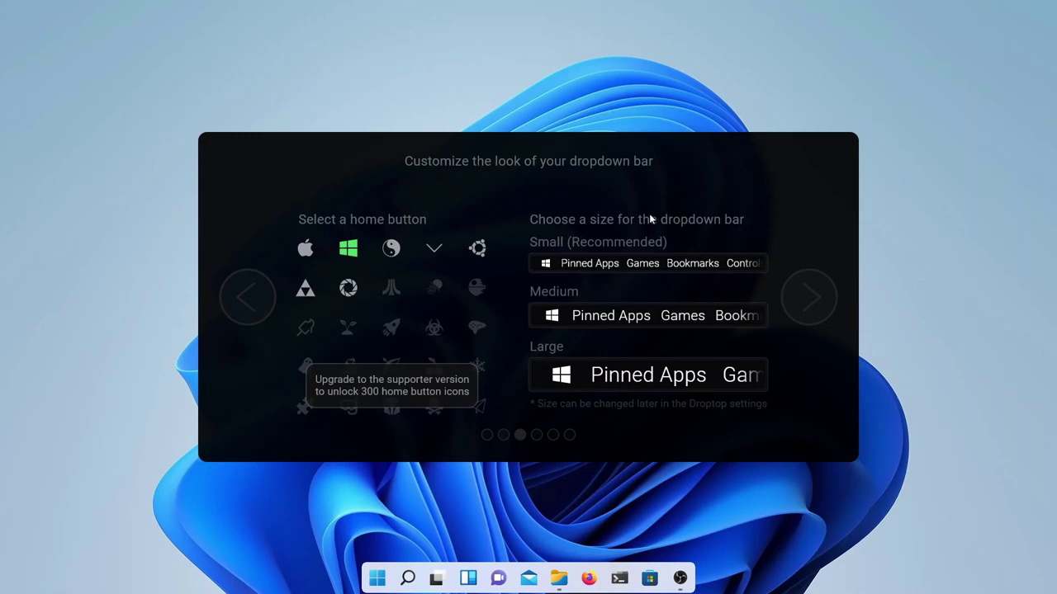
{"action": "left_click", "coordinate": [640, 263]}
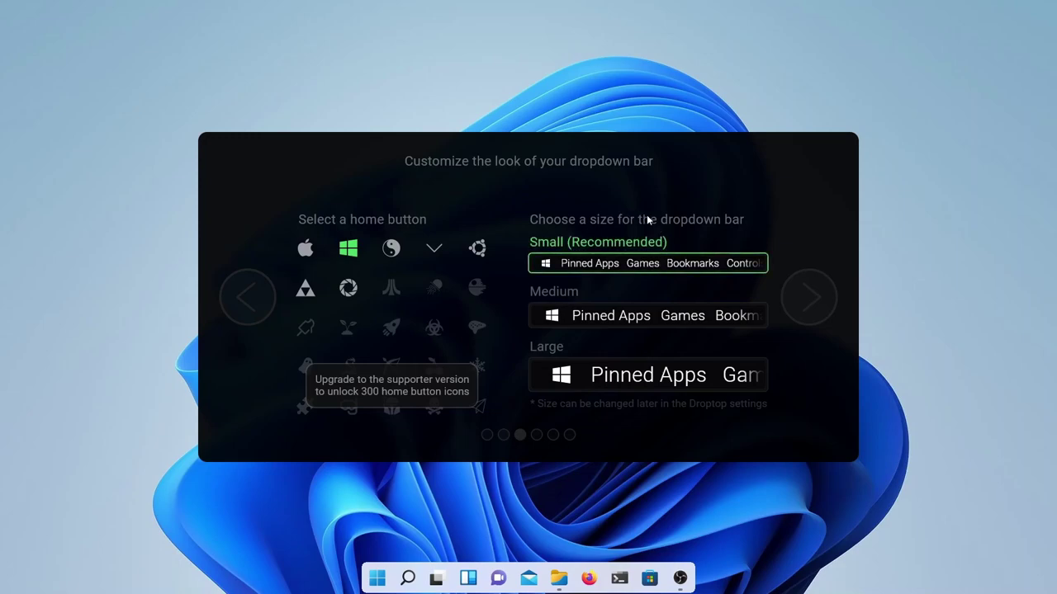
{"action": "left_click", "coordinate": [809, 299]}
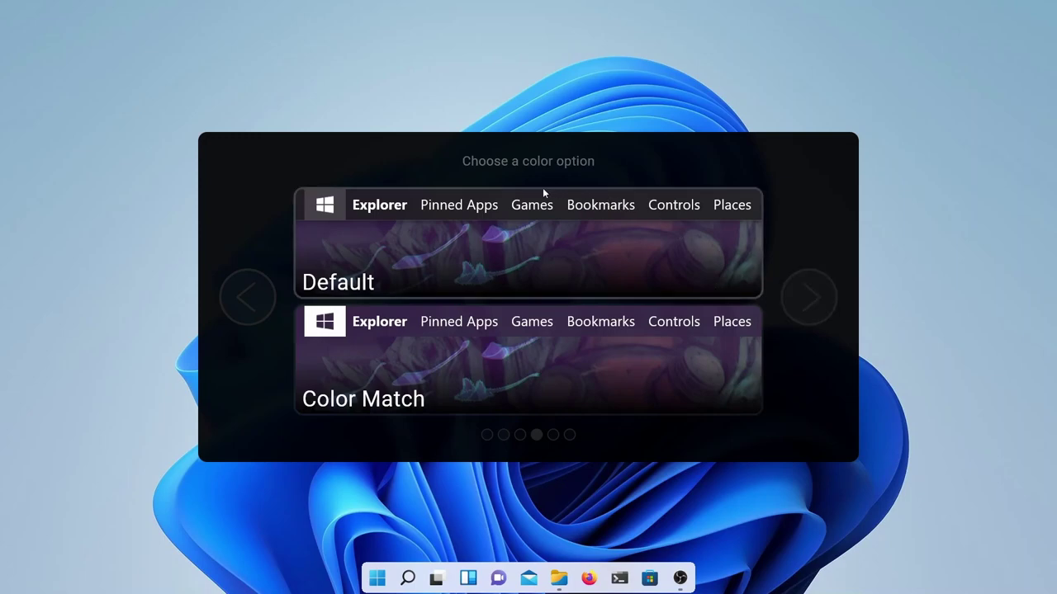
{"action": "left_click", "coordinate": [476, 283]}
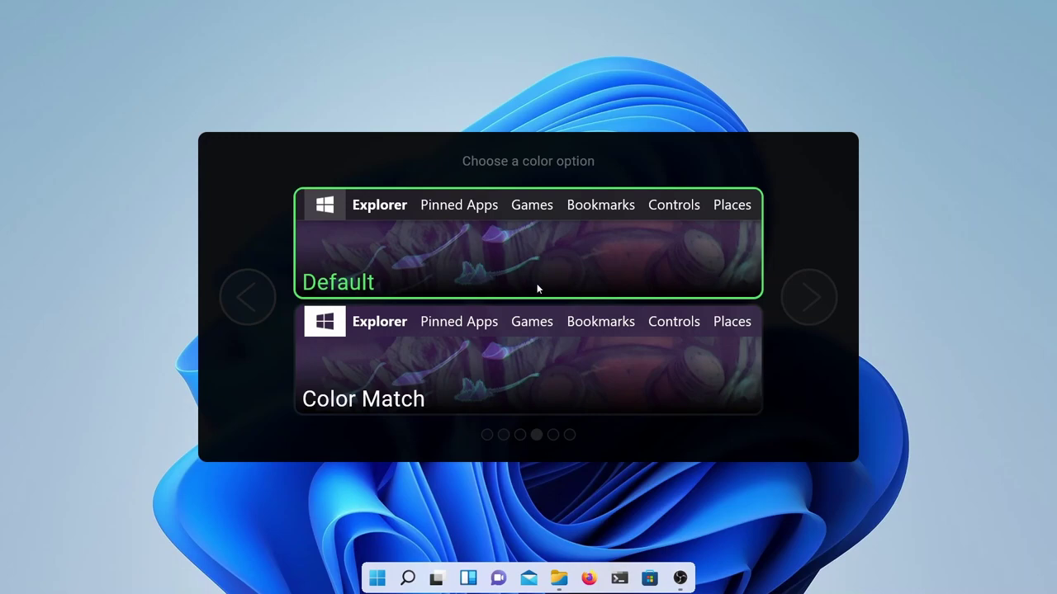
{"action": "left_click", "coordinate": [800, 290]}
Go through the remaining Droptop setup pages and finish with Maybe later for supporting the project
{"action": "left_click", "coordinate": [637, 293]}
{"action": "left_click", "coordinate": [809, 293]}
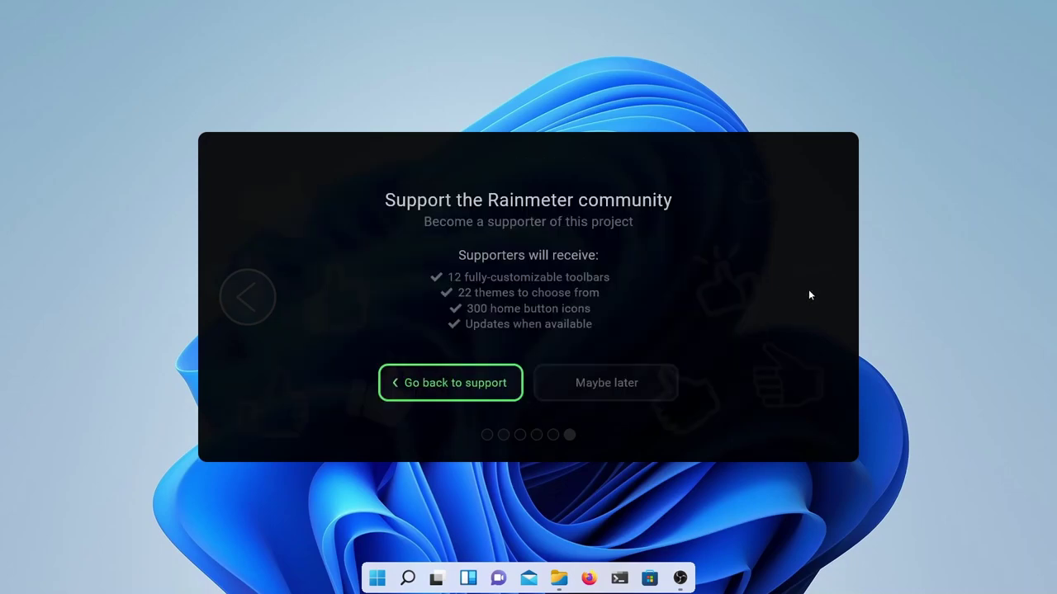
{"action": "left_click", "coordinate": [616, 372]}
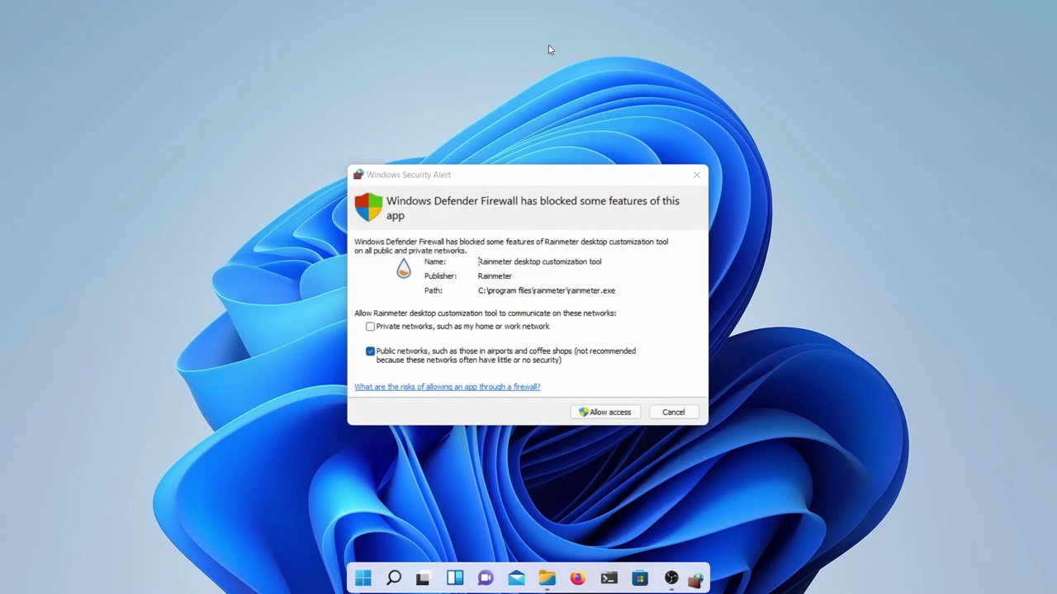
Allow Rainmeter through the firewall on public networks and skip the Droptop tutorial
{"action": "left_click", "coordinate": [604, 415]}
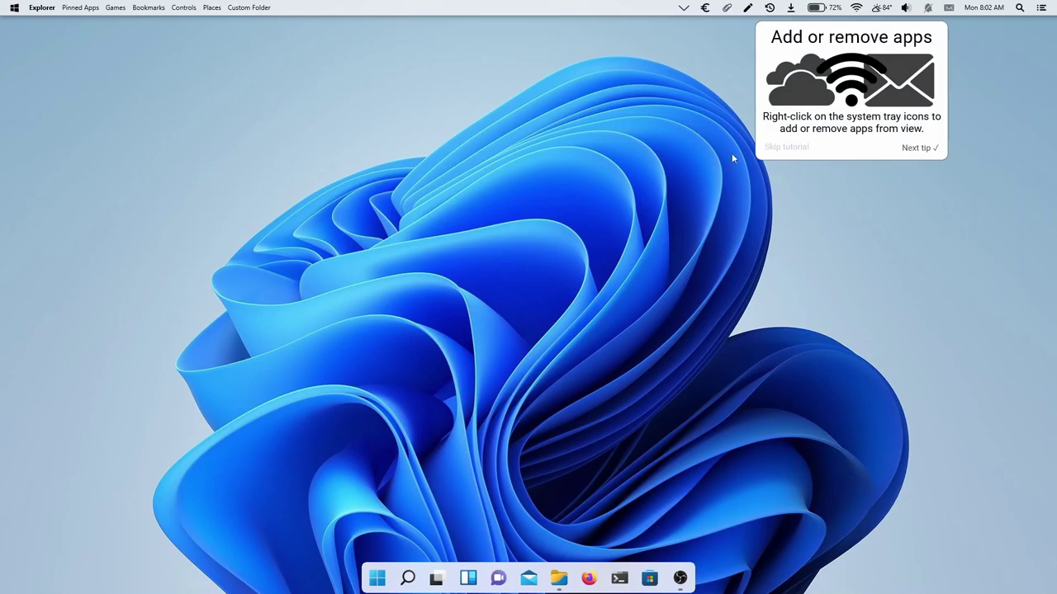
{"action": "left_click", "coordinate": [791, 148]}
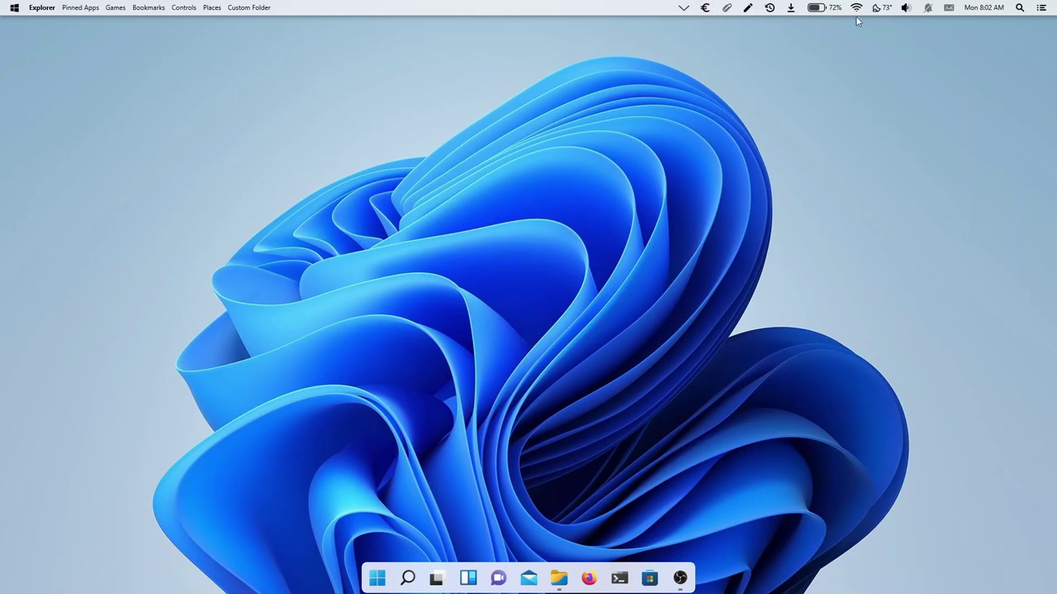
{"action": "left_click", "coordinate": [994, 9]}
{"action": "left_click", "coordinate": [818, 15]}
{"action": "left_click", "coordinate": [819, 16]}
In the personalization settings, change the desktop background to the recent image of the island at pink sunset
{"action": "right_click", "coordinate": [430, 204]}
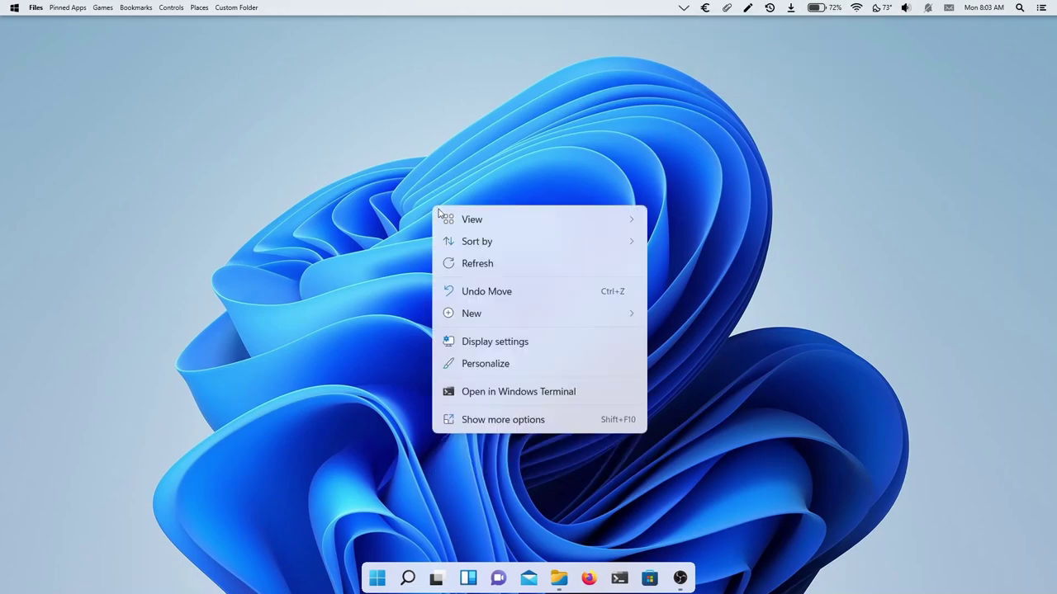
{"action": "left_click", "coordinate": [545, 369]}
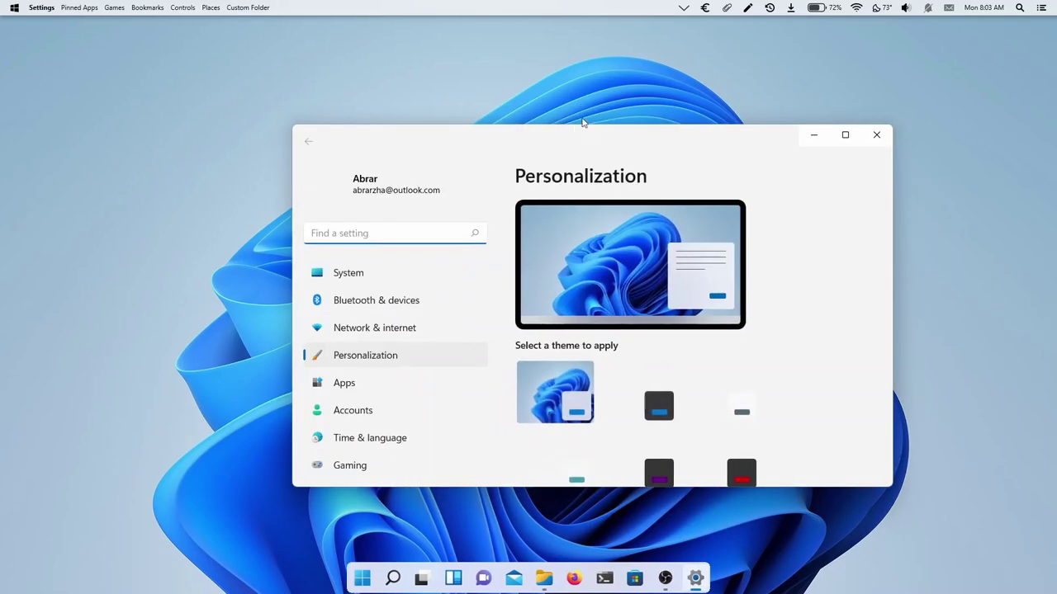
{"action": "left_click_drag", "start_coordinate": [599, 135], "coordinate": [515, 109]}
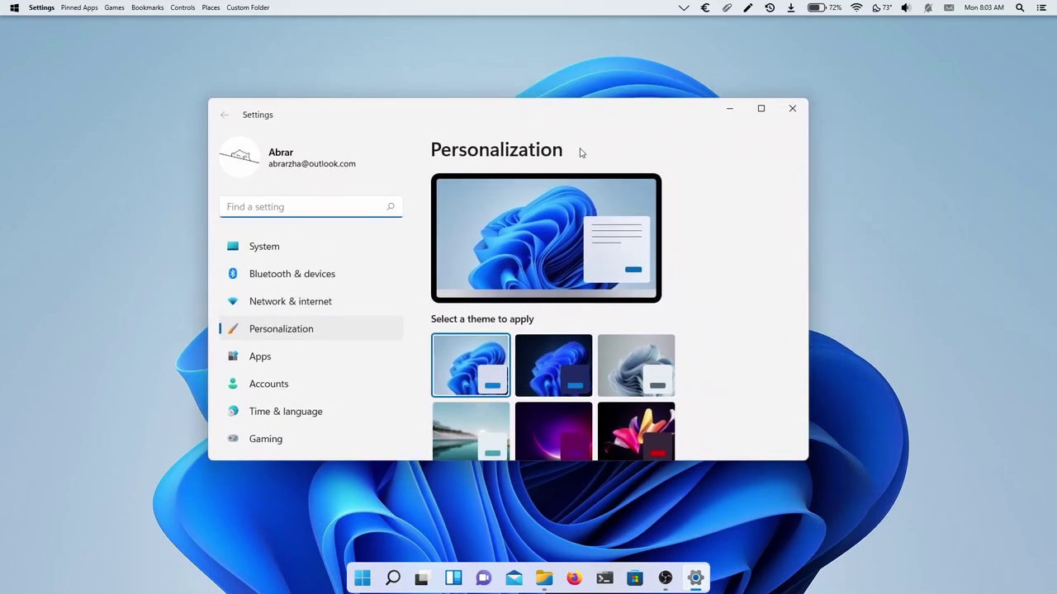
{"action": "scroll", "coordinate": [656, 223], "scroll_direction": "down", "scroll_amount": 3}
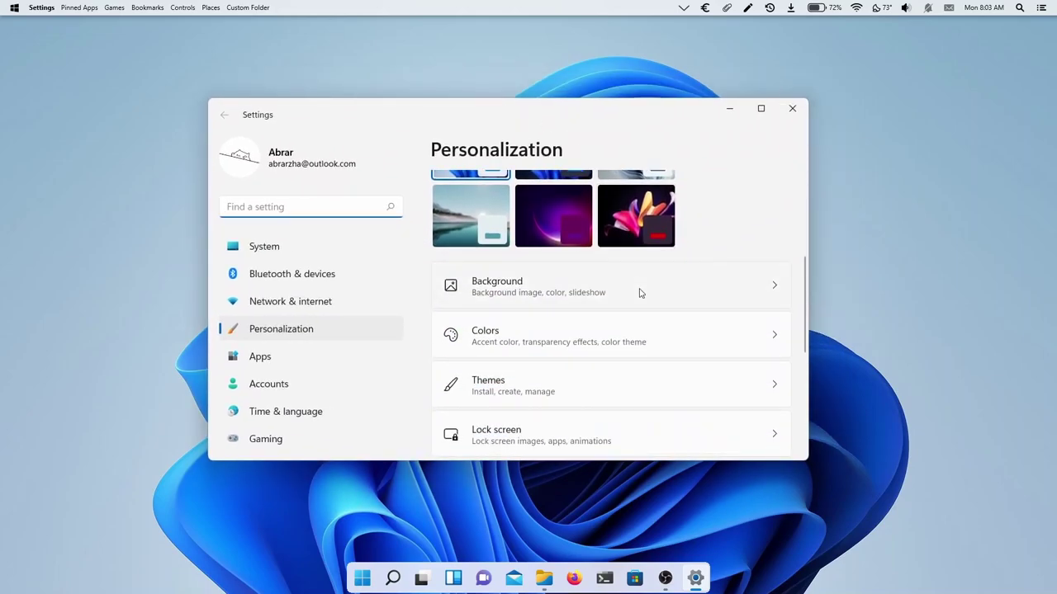
{"action": "left_click", "coordinate": [640, 293]}
{"action": "scroll", "coordinate": [703, 266], "scroll_direction": "down", "scroll_amount": 2}
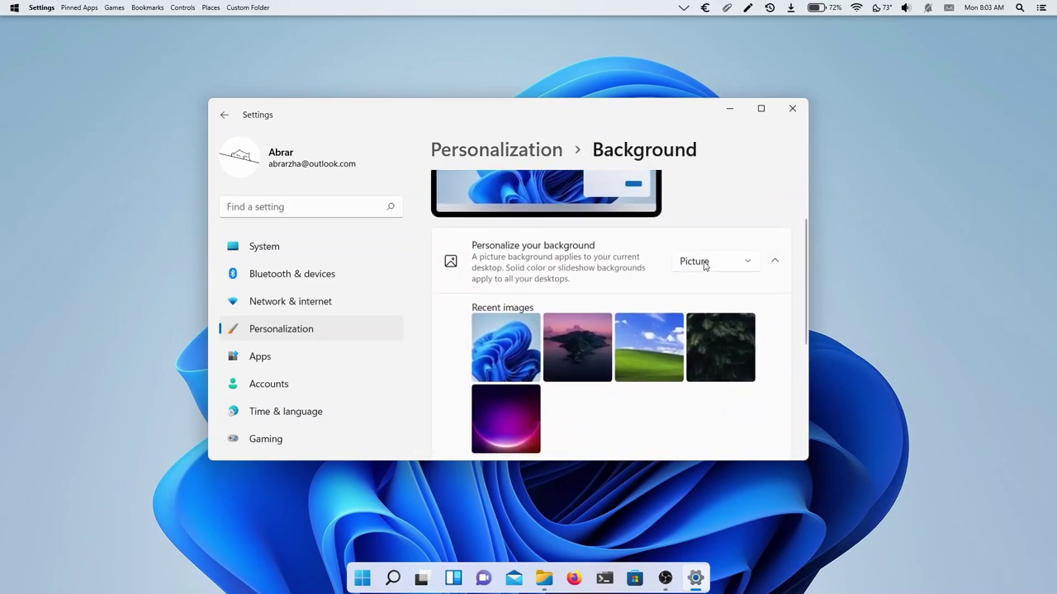
{"action": "left_click", "coordinate": [590, 344]}
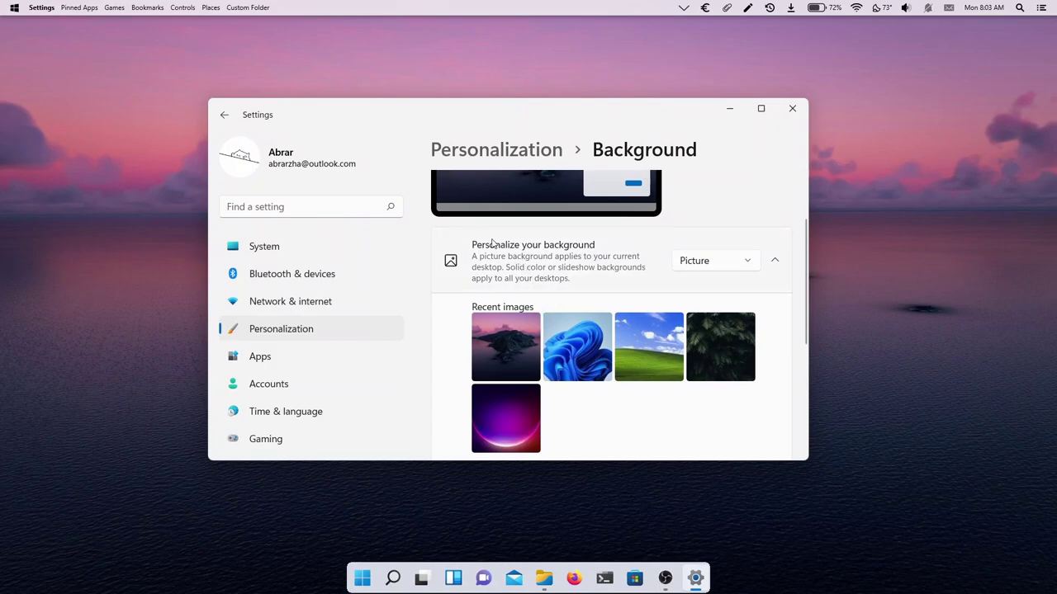
Set the Windows color mode to Dark in the Colors settings and close Settings
{"action": "left_click", "coordinate": [223, 114]}
{"action": "scroll", "coordinate": [578, 344], "scroll_direction": "down", "scroll_amount": 3}
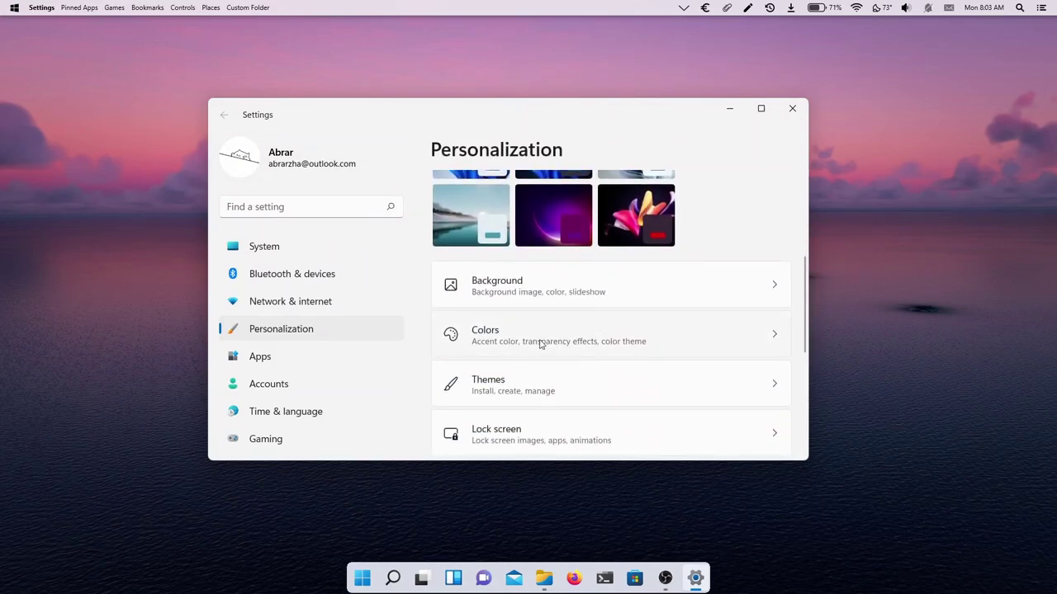
{"action": "left_click", "coordinate": [541, 344]}
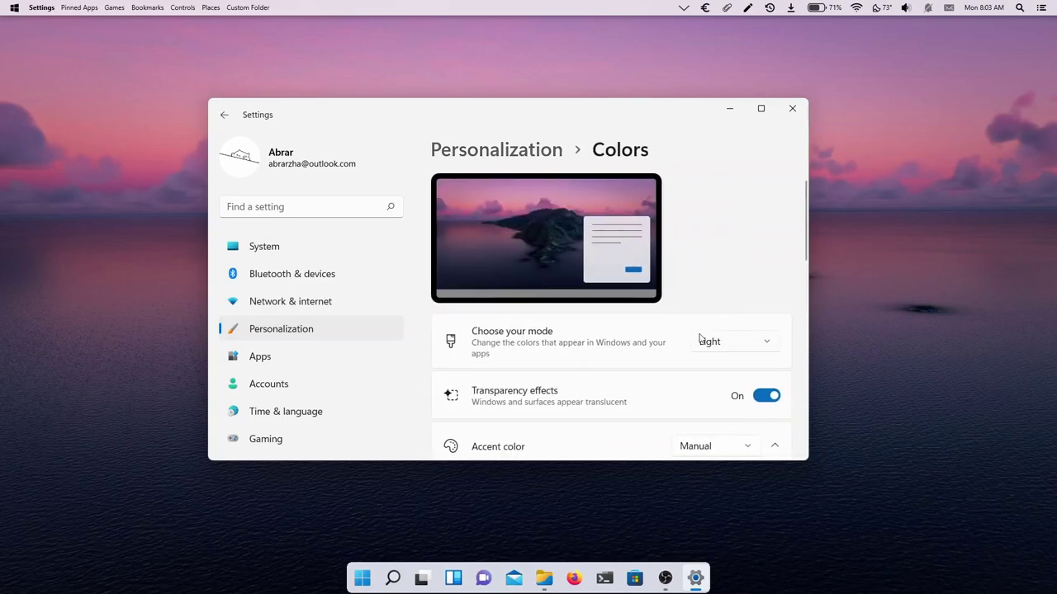
{"action": "left_click", "coordinate": [749, 353]}
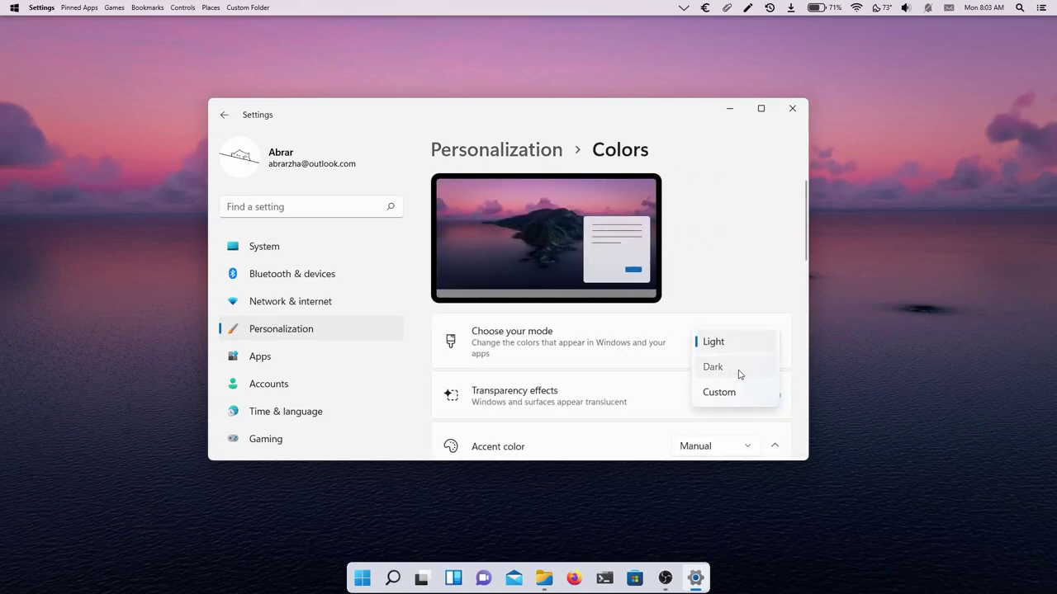
{"action": "left_click", "coordinate": [707, 355]}
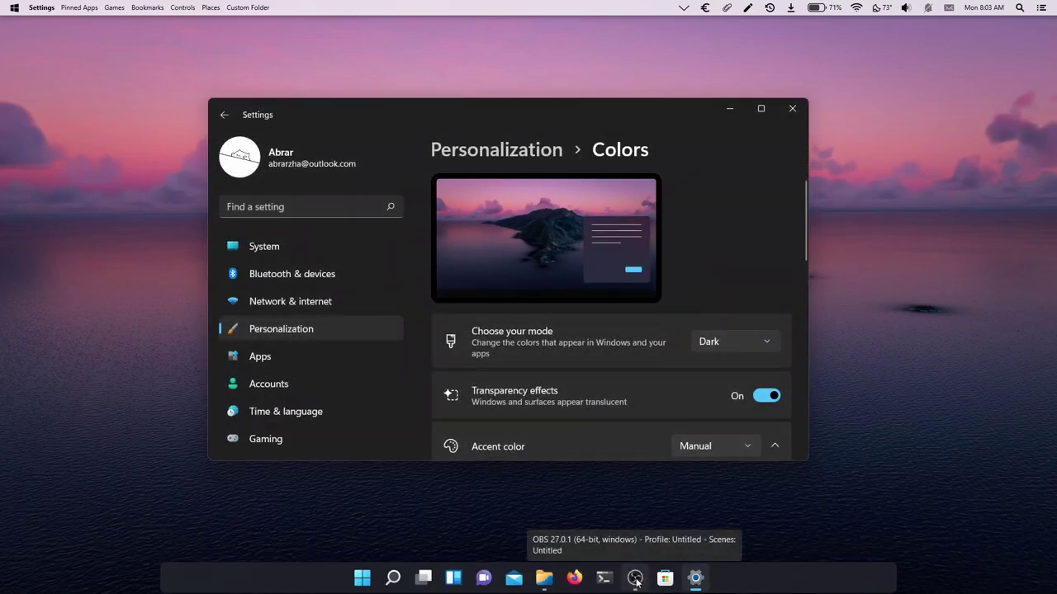
{"action": "left_click", "coordinate": [792, 108]}
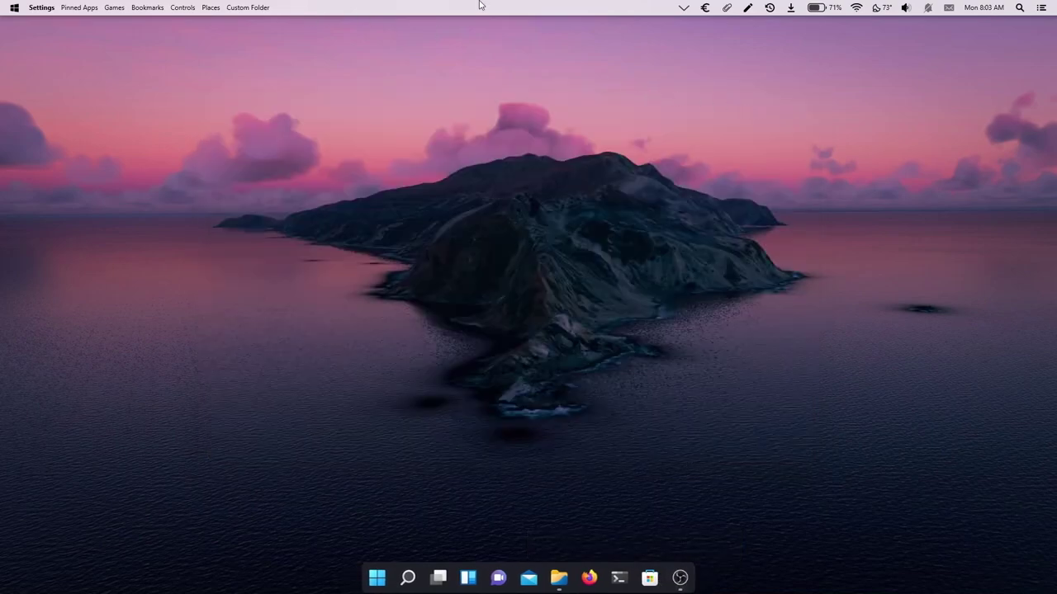
In Droptop's appearance settings, choose the Dark preset color scheme with black background and white accents
{"action": "right_click", "coordinate": [566, 6]}
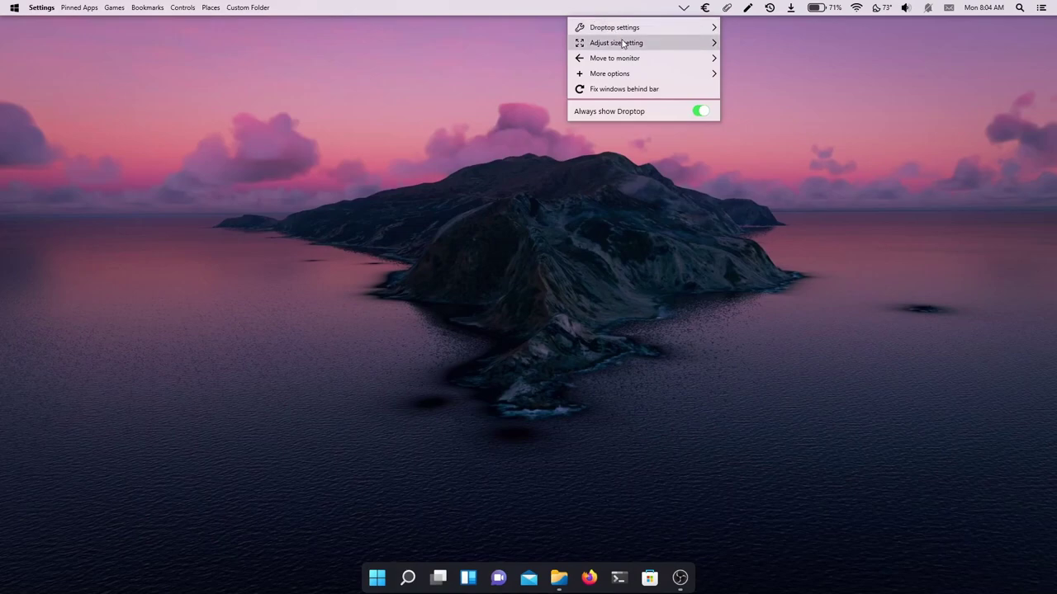
{"action": "mouse_move", "coordinate": [635, 29]}
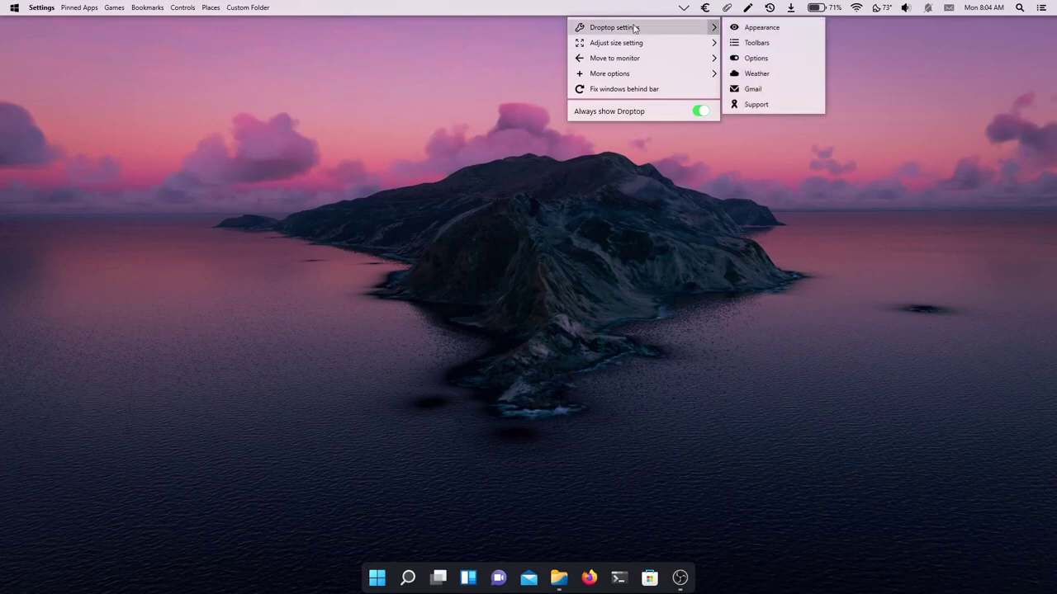
{"action": "left_click", "coordinate": [732, 25]}
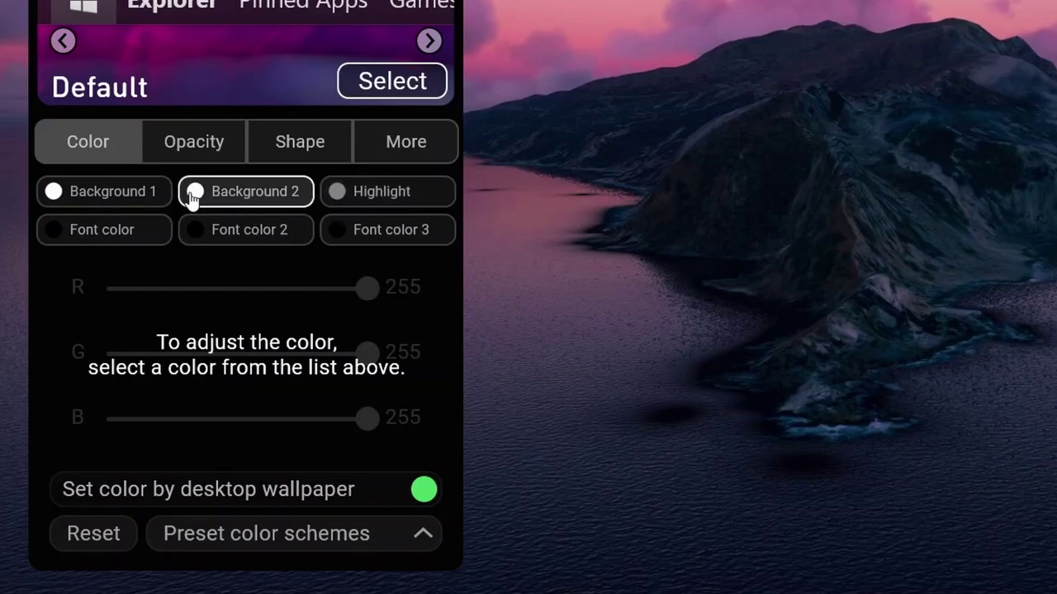
{"action": "left_click", "coordinate": [316, 533]}
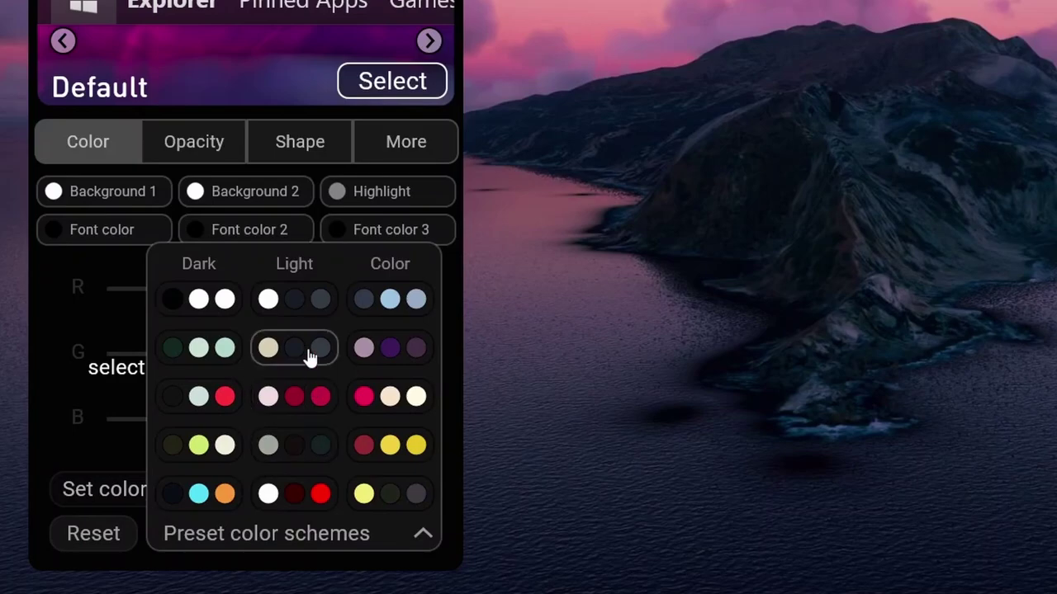
{"action": "left_click", "coordinate": [230, 301]}
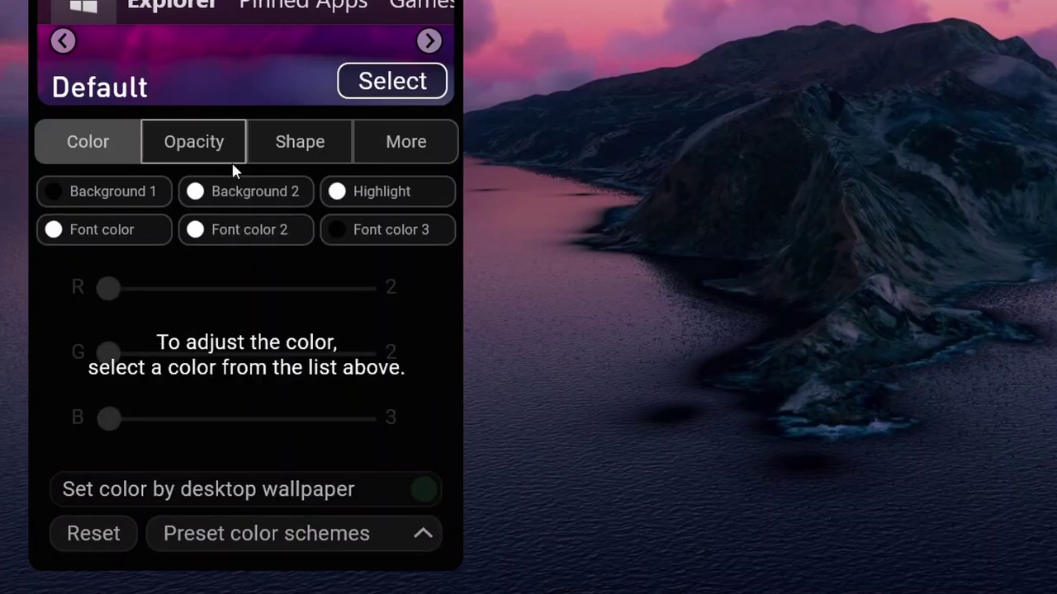
Set both the Droptop bar opacity and the dropdown menu opacity to 61, apply the changes and close the Droptop settings
{"action": "left_click", "coordinate": [228, 155]}
{"action": "left_click_drag", "start_coordinate": [315, 251], "coordinate": [170, 253]}
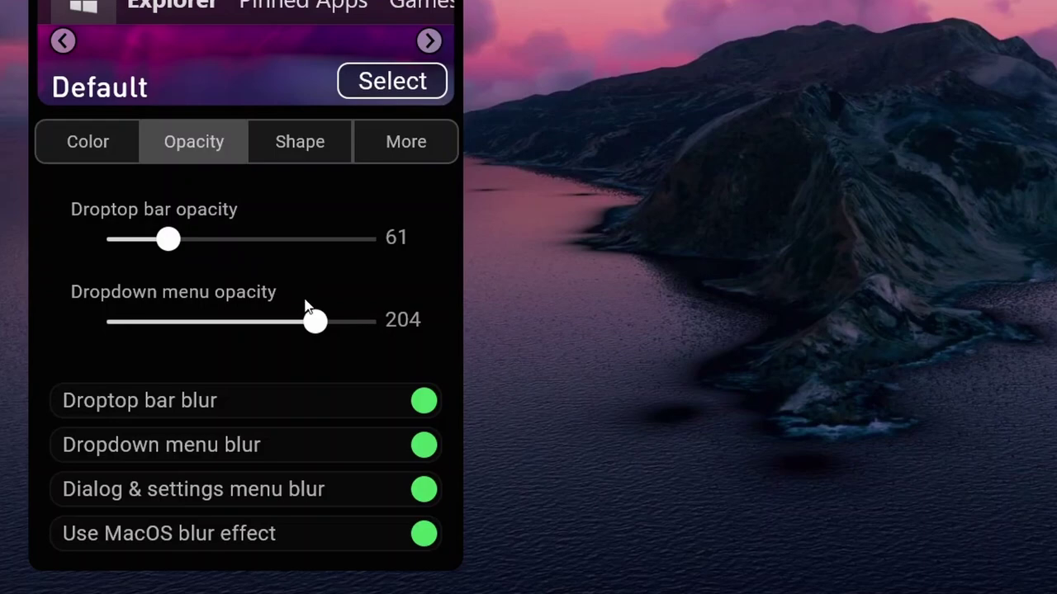
{"action": "left_click_drag", "start_coordinate": [314, 322], "coordinate": [169, 327]}
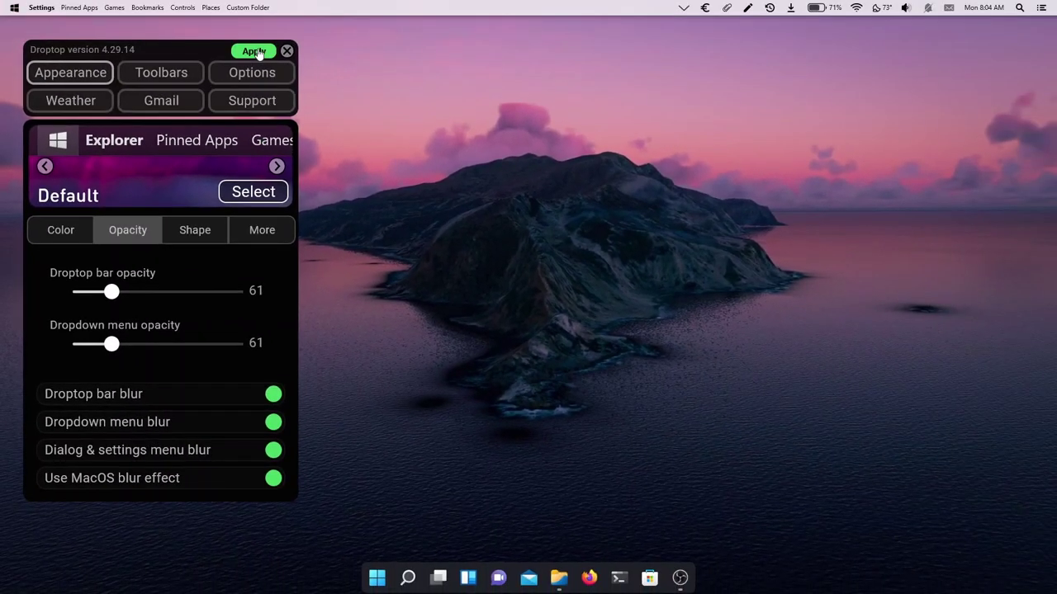
{"action": "left_click", "coordinate": [256, 47]}
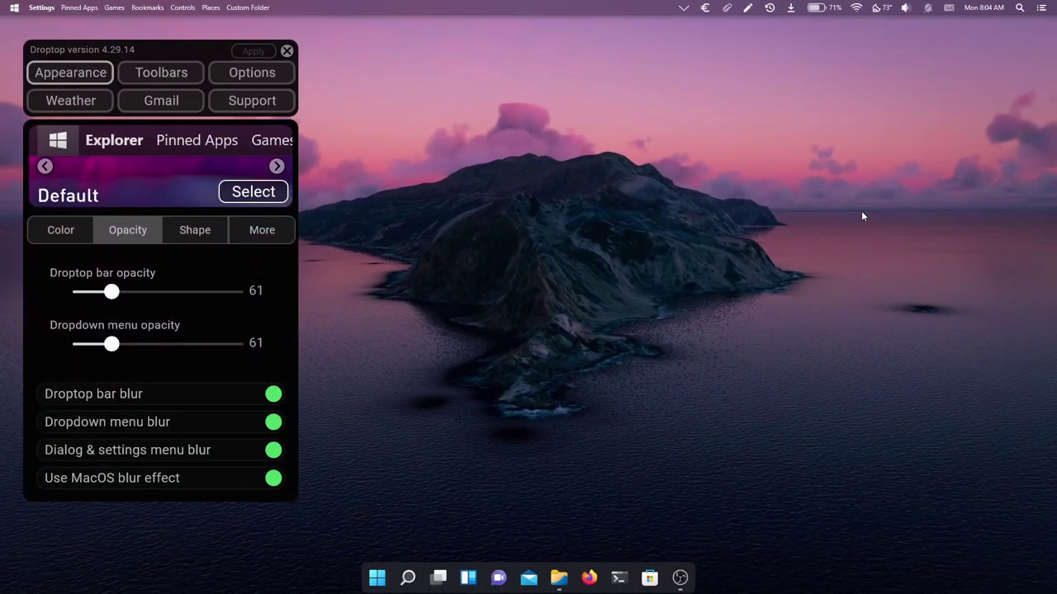
{"action": "left_click", "coordinate": [287, 51]}
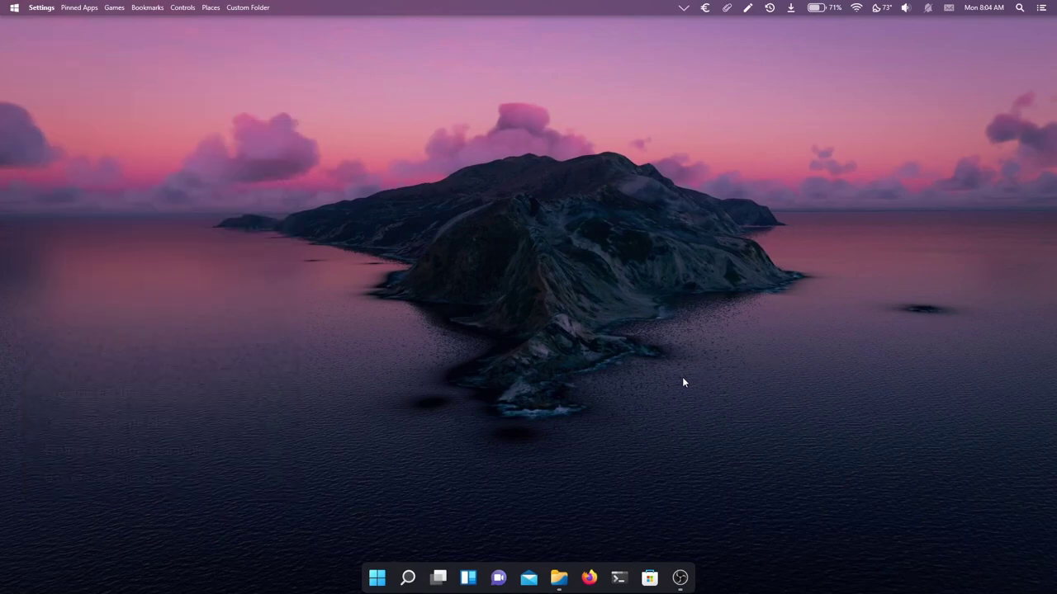
Examine the Droptop bar's dropdown menus, including the network and weather panels
{"action": "left_click", "coordinate": [37, 7]}
{"action": "mouse_move", "coordinate": [124, 7]}
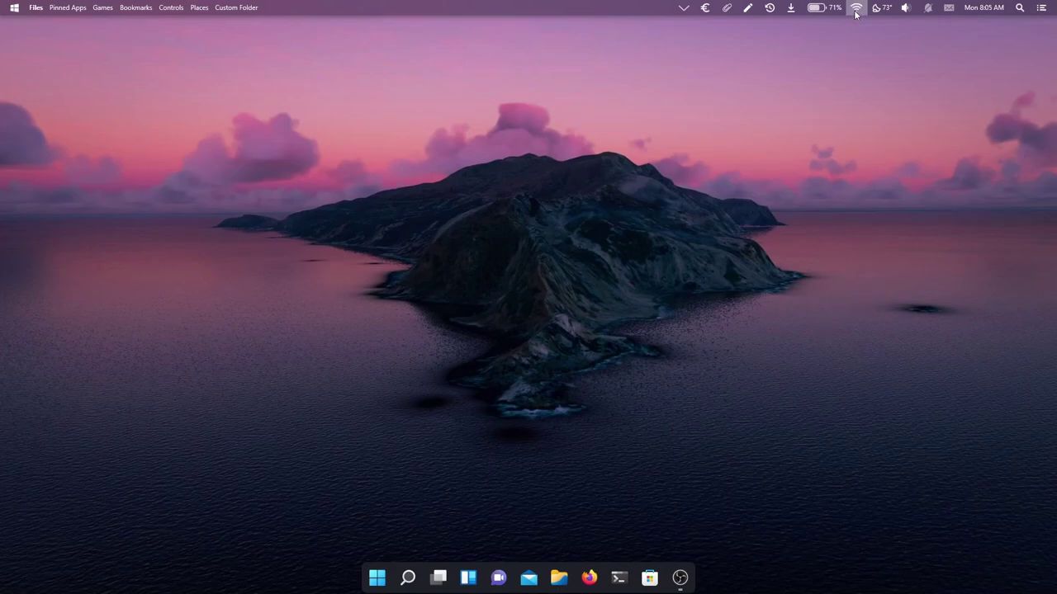
{"action": "mouse_move", "coordinate": [856, 13]}
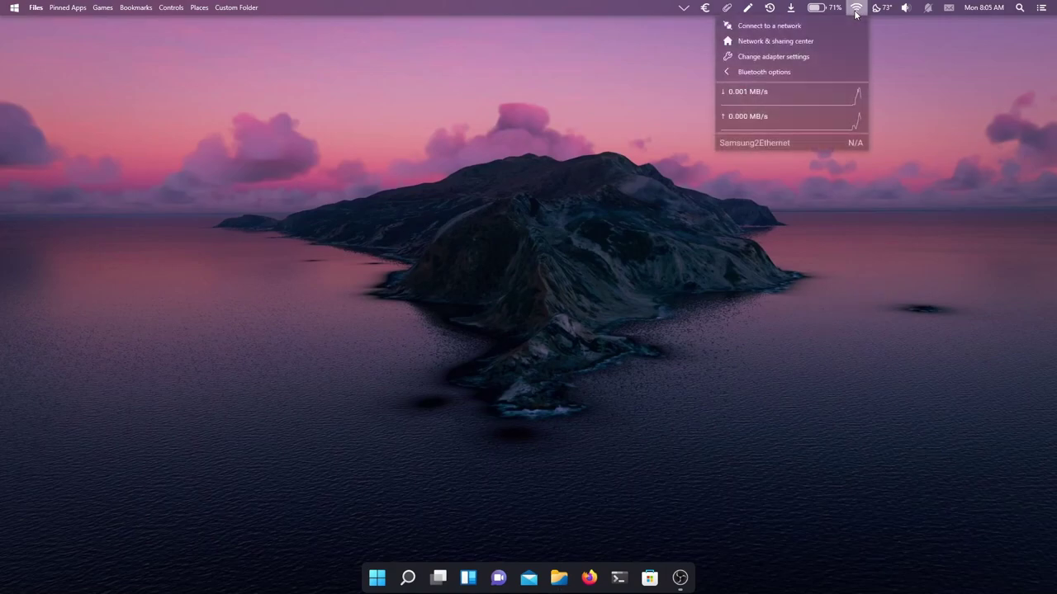
{"action": "mouse_move", "coordinate": [892, 12]}
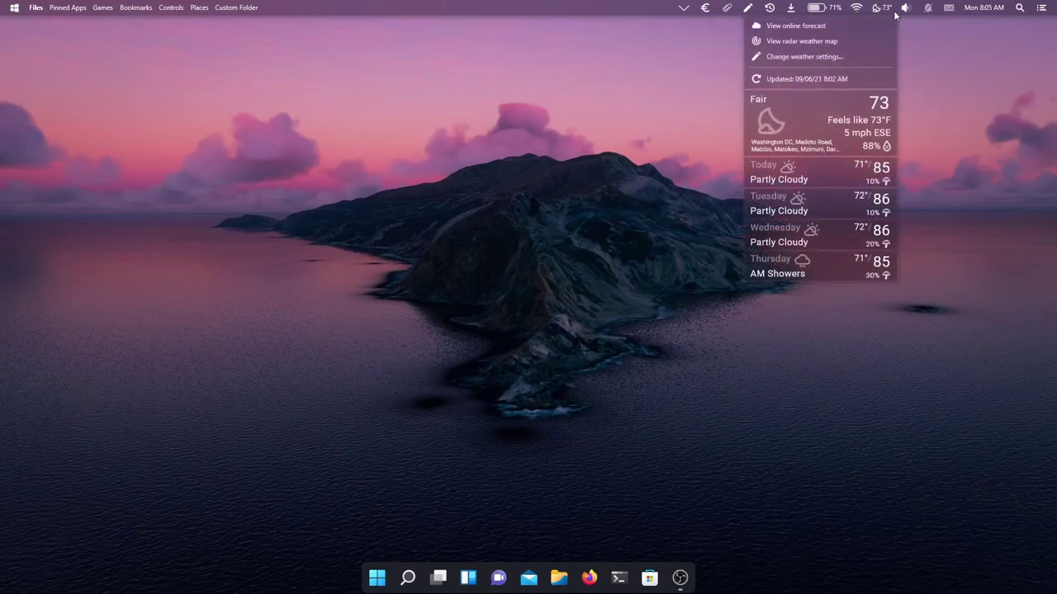